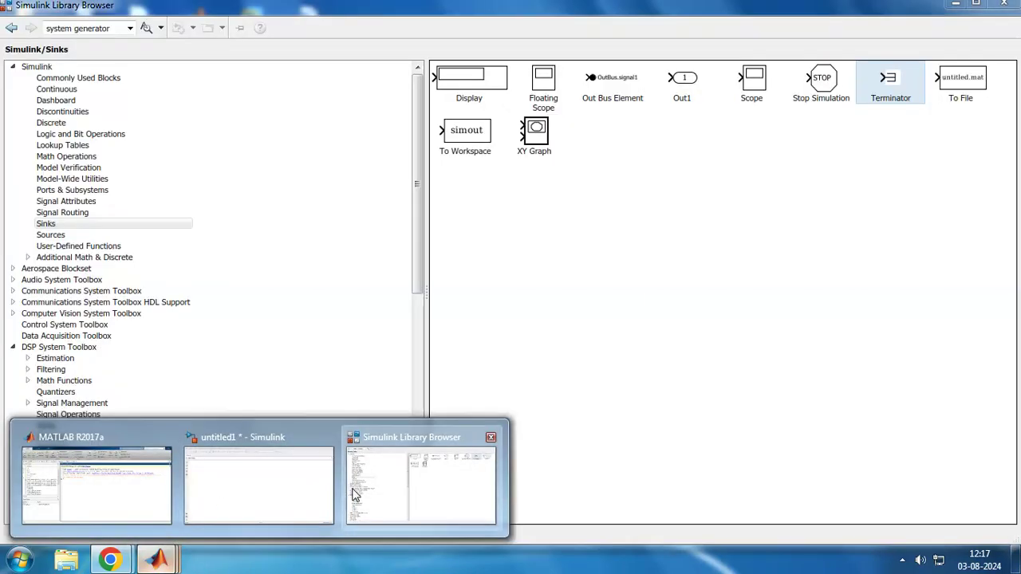
In the Library Browser, expand Xilinx Blockset and show its Basic Elements blocks.
click(419, 483)
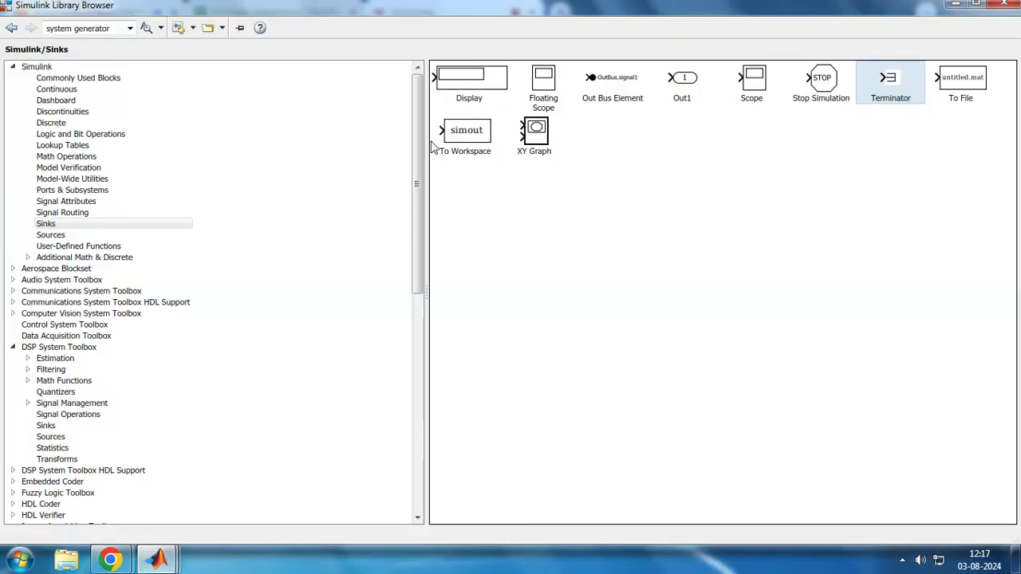
scroll(120, 422, down, 8)
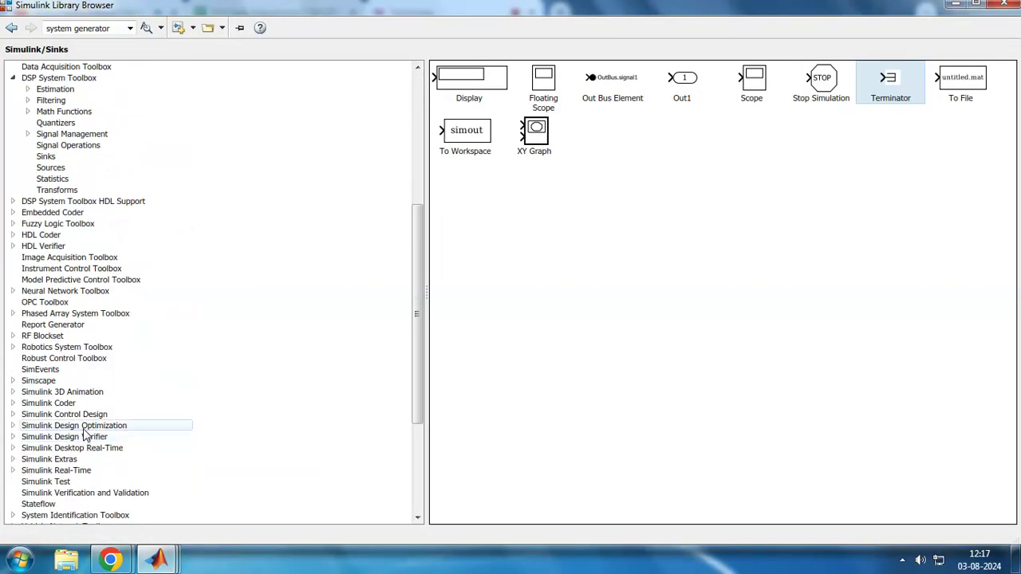
scroll(84, 435, down, 5)
click(54, 372)
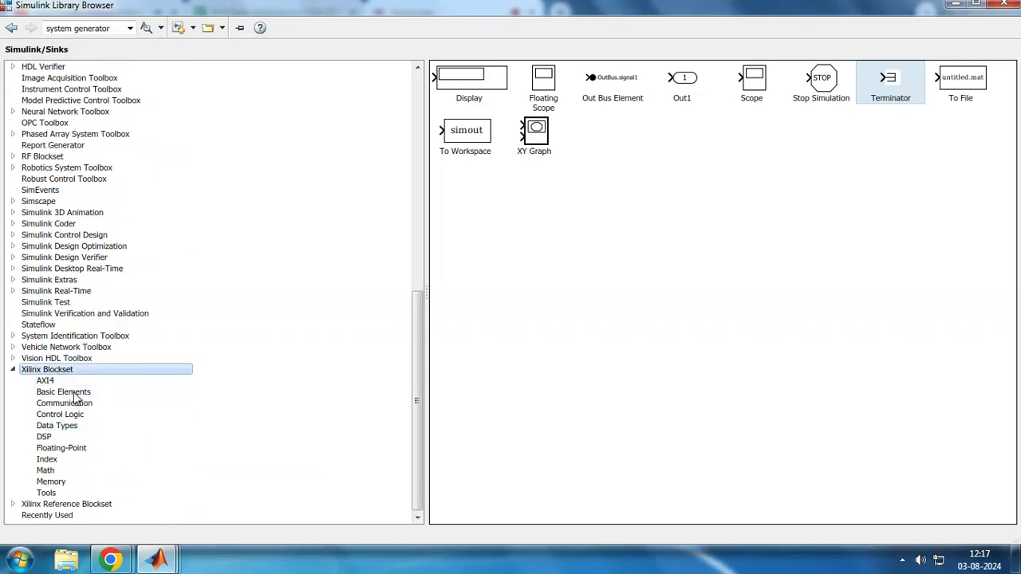
click(72, 392)
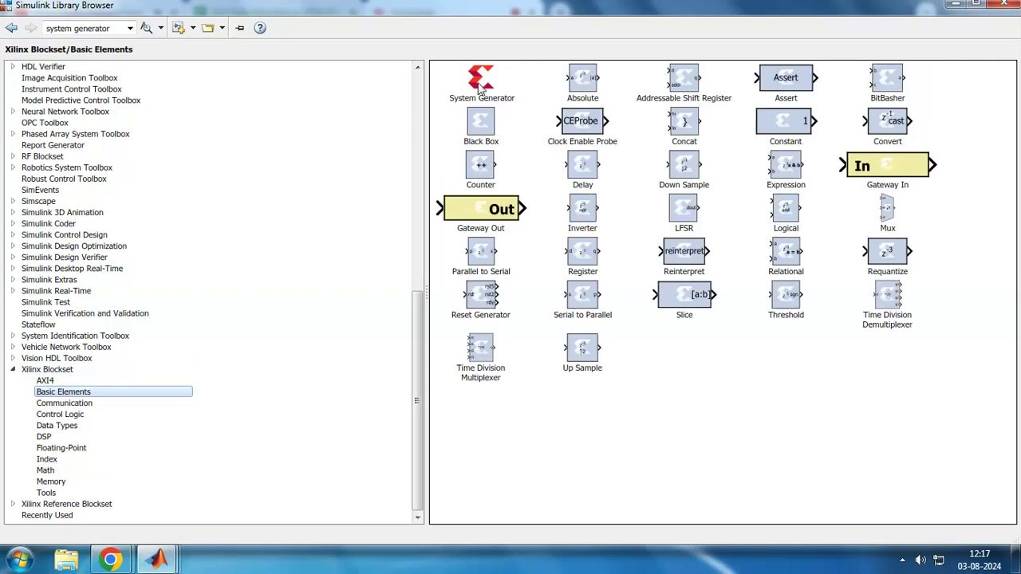
Add the System Generator, Gateway Out, Gateway In and Register blocks to model untitled1.
right_click(480, 87)
key(Escape)
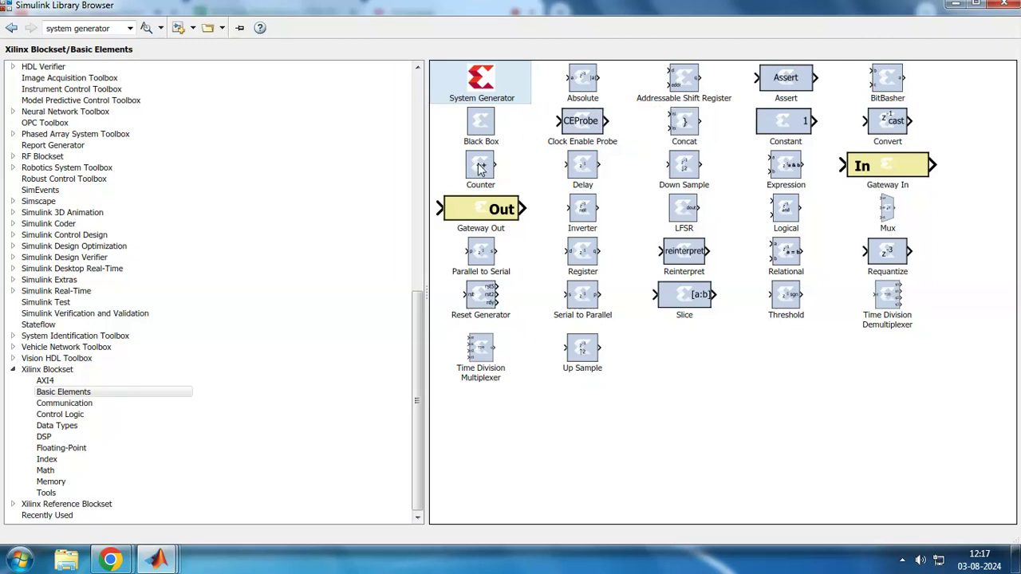
right_click(482, 211)
click(519, 217)
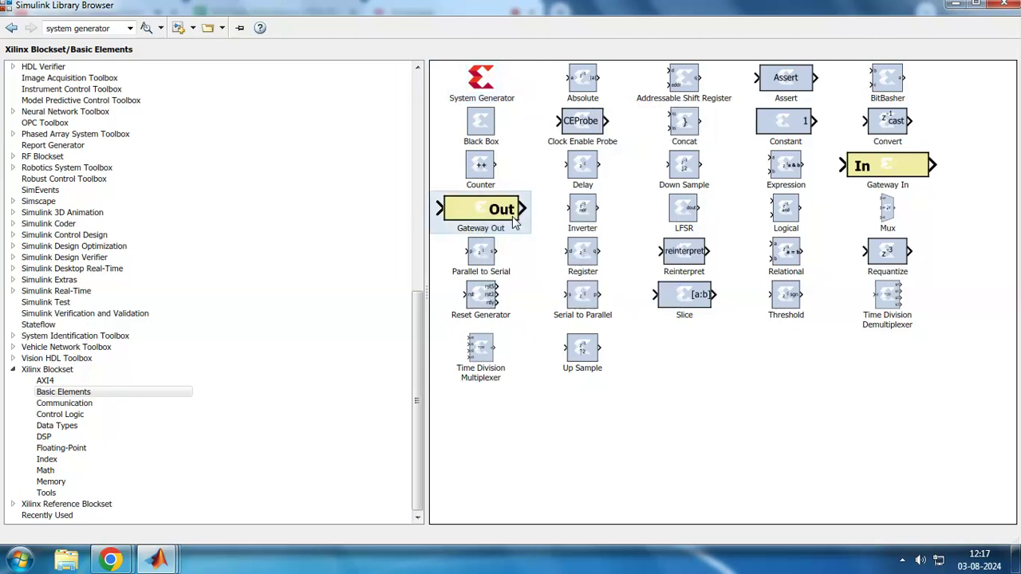
right_click(891, 177)
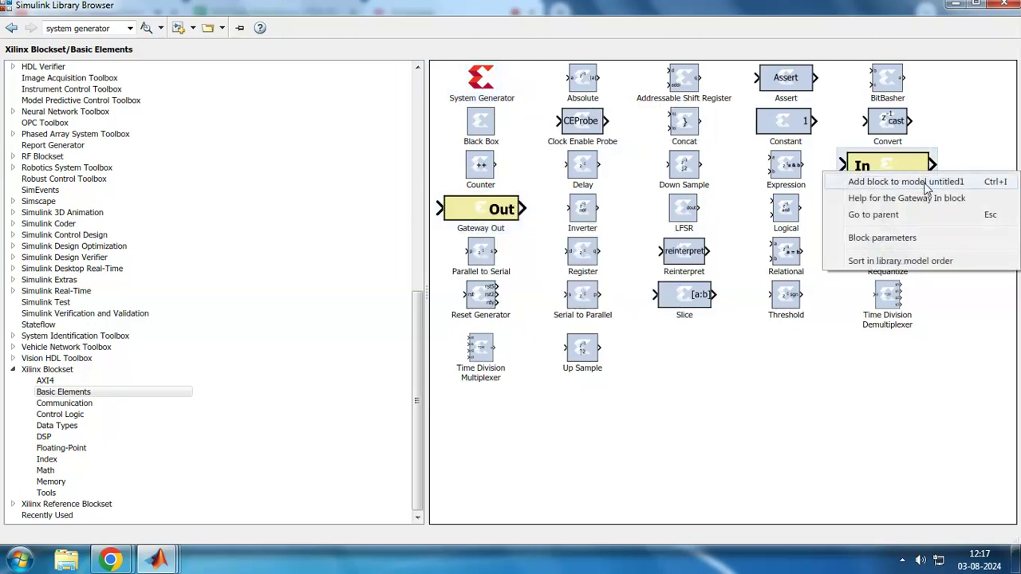
click(925, 180)
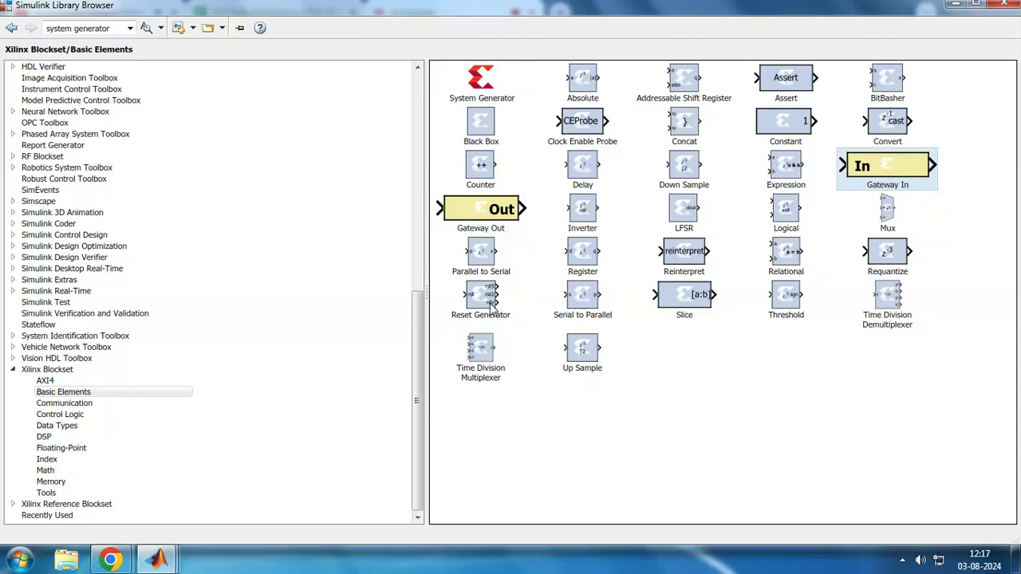
right_click(597, 254)
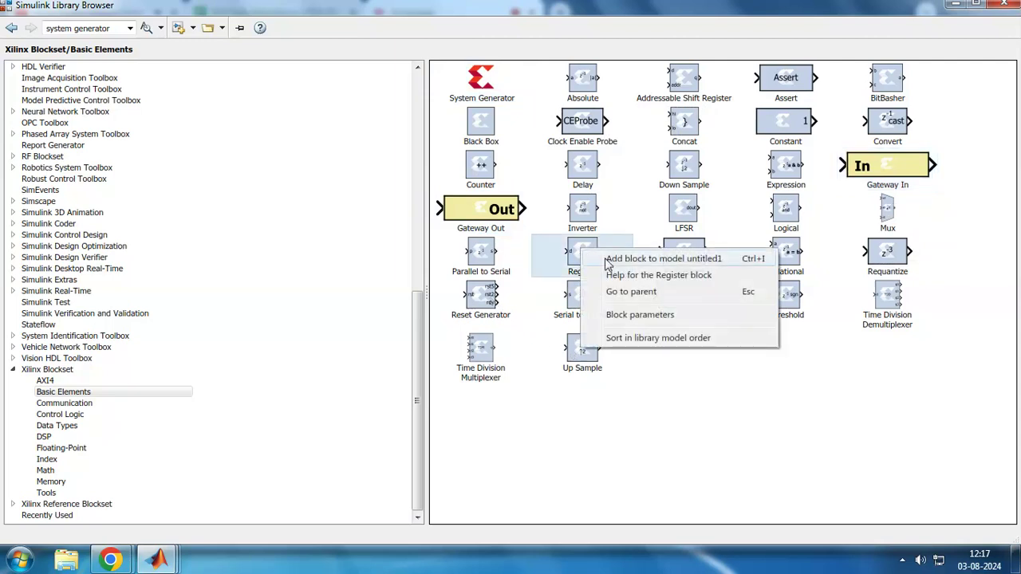
click(606, 260)
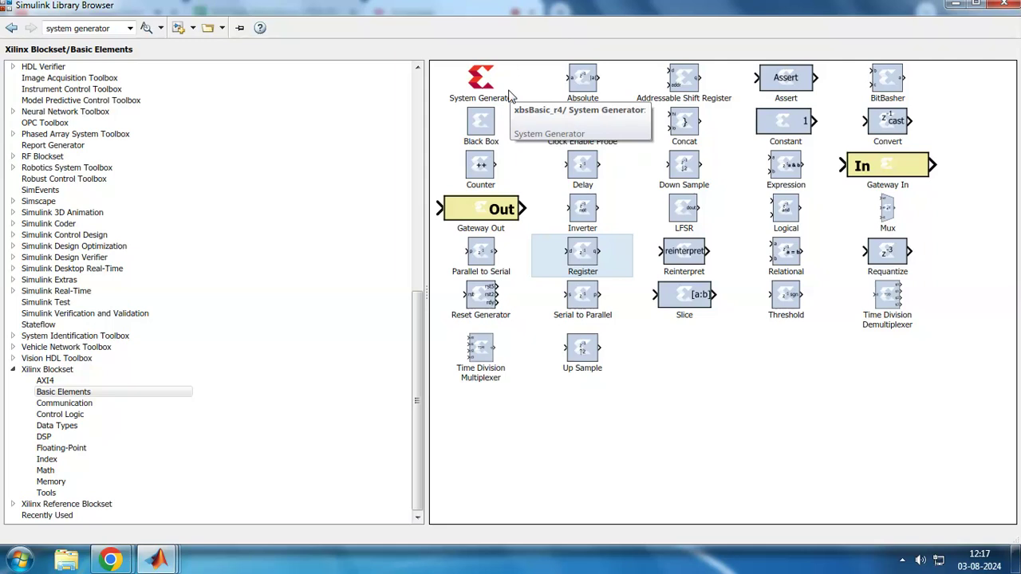
click(649, 381)
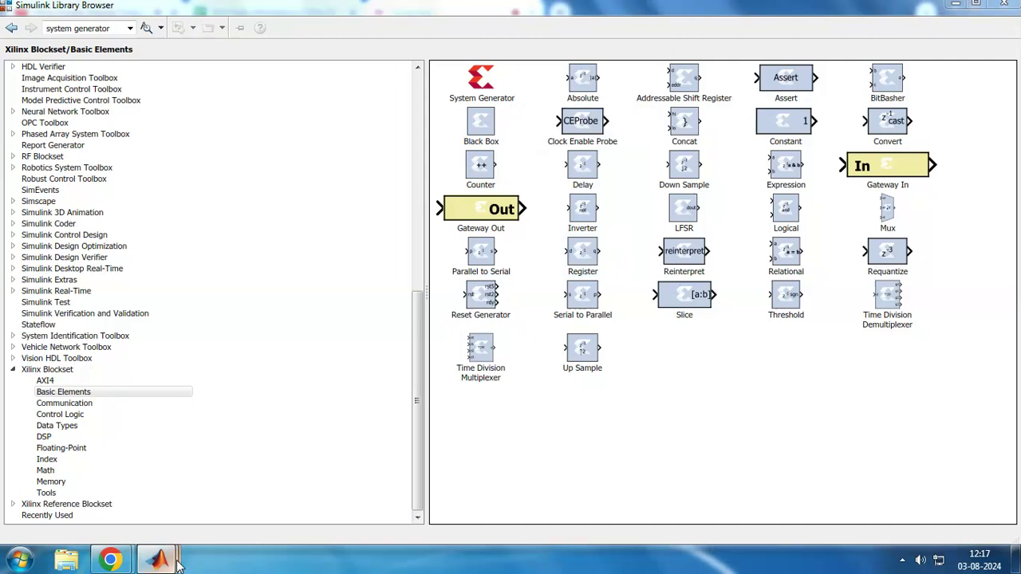
Spread Register, Gateway In, Gateway Out and System Generator apart in untitled1.
mouse_move(158, 560)
click(249, 488)
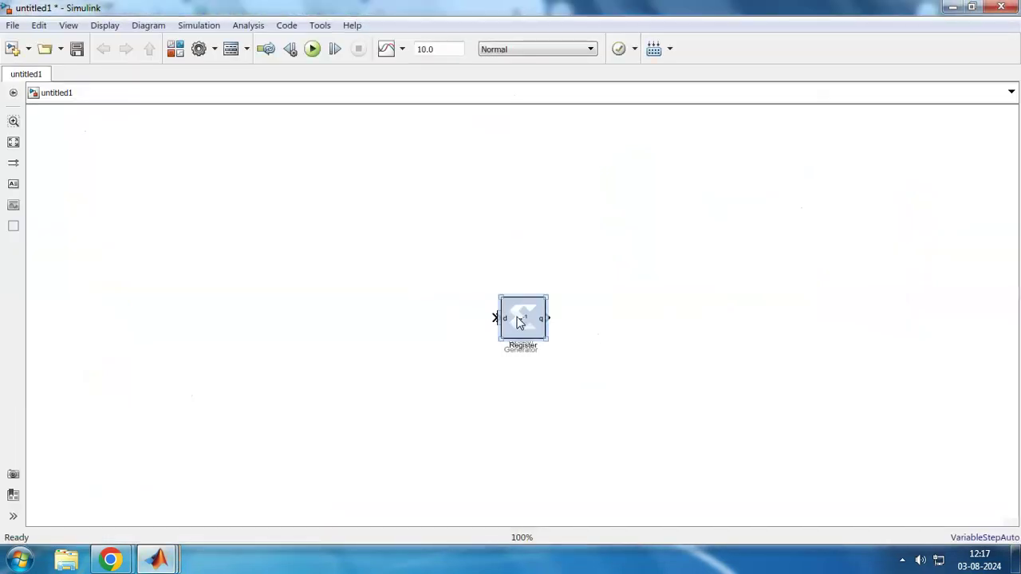
drag(519, 319, 380, 378)
drag(508, 328, 683, 331)
drag(533, 319, 544, 405)
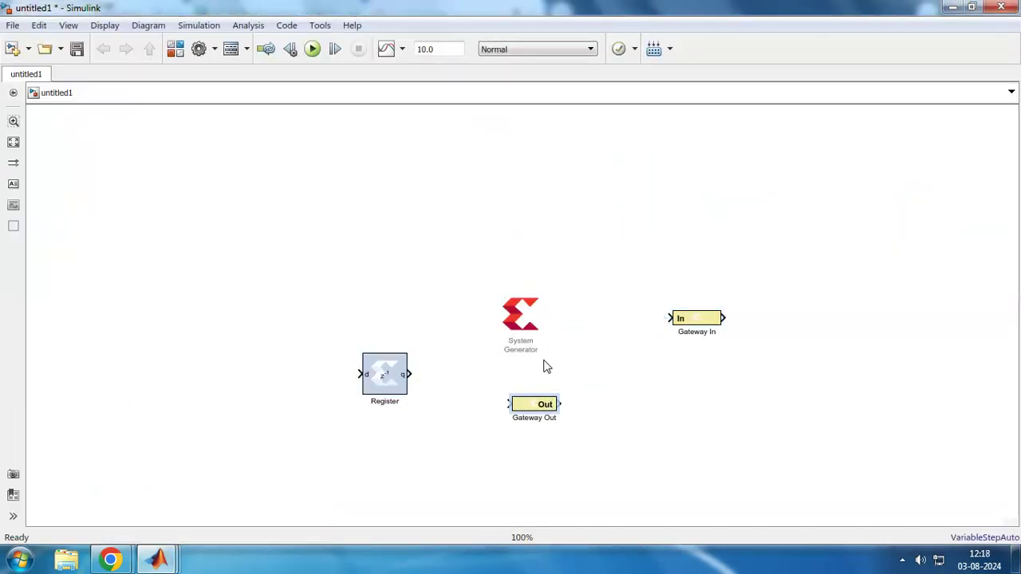
drag(533, 335, 450, 269)
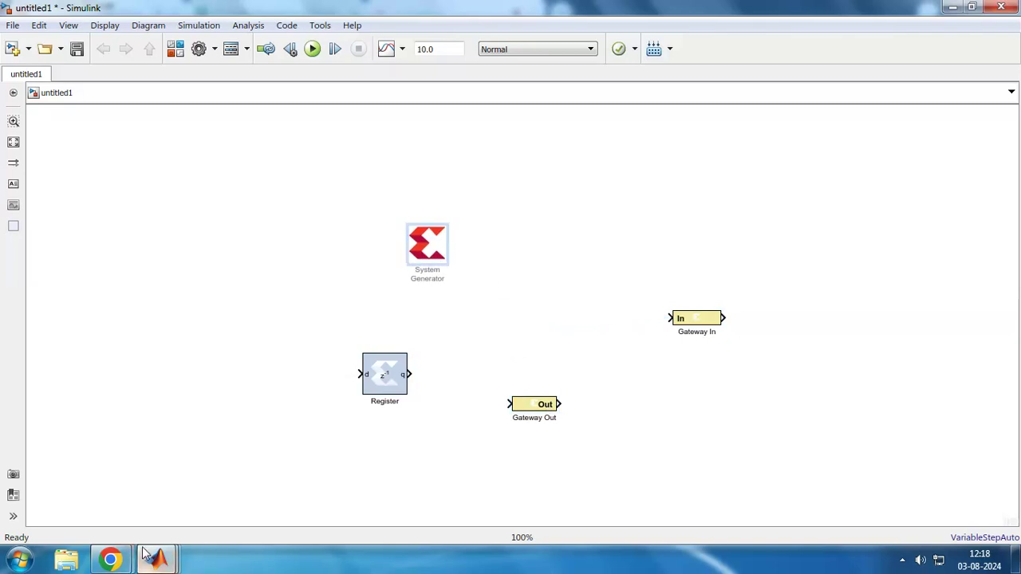
mouse_move(157, 559)
click(382, 494)
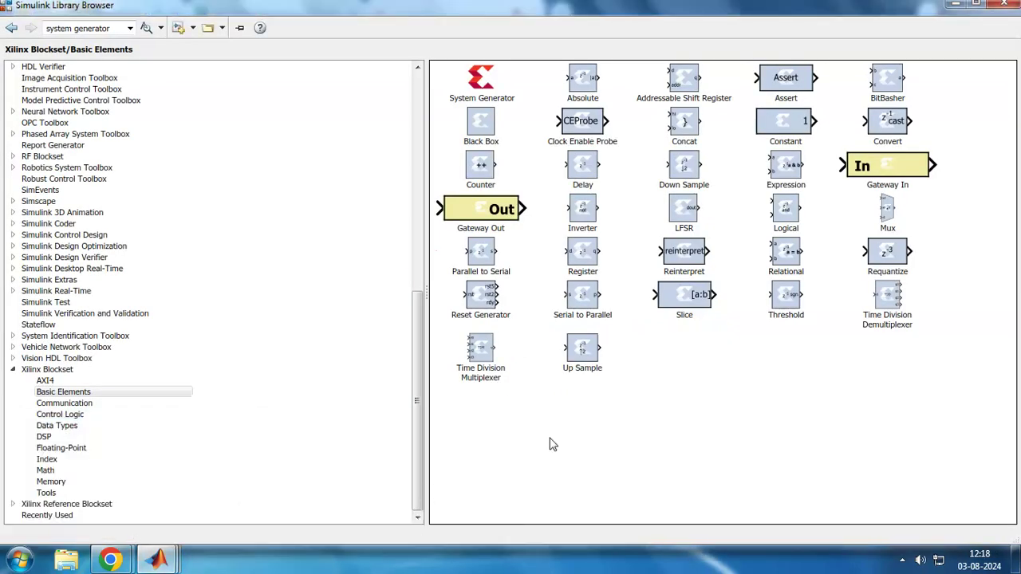
Add Convert, plus FIR Compiler 7.2 and FDATool from Xilinx DSP, to untitled1.
right_click(883, 125)
key(Escape)
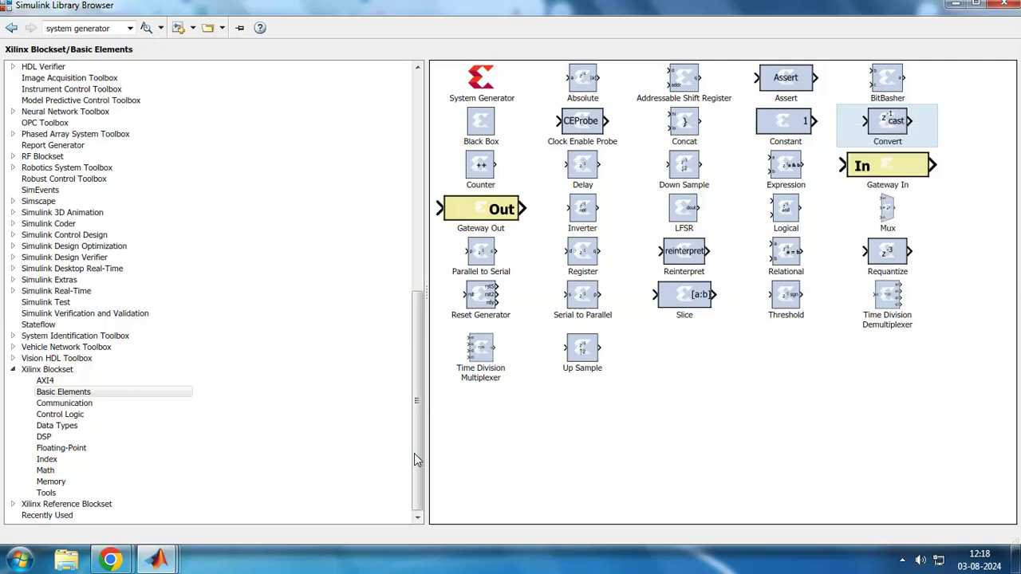
click(97, 439)
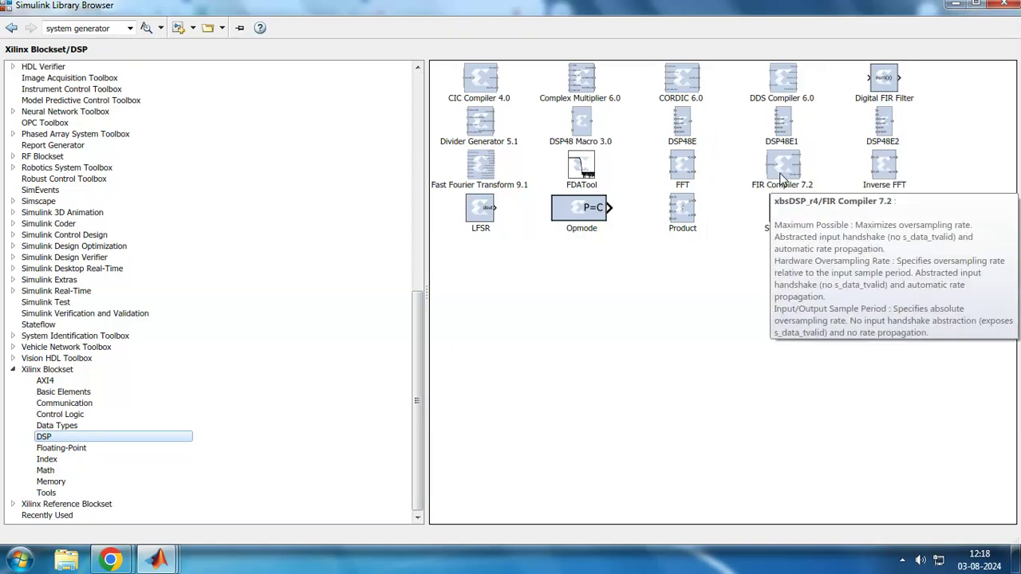
right_click(782, 180)
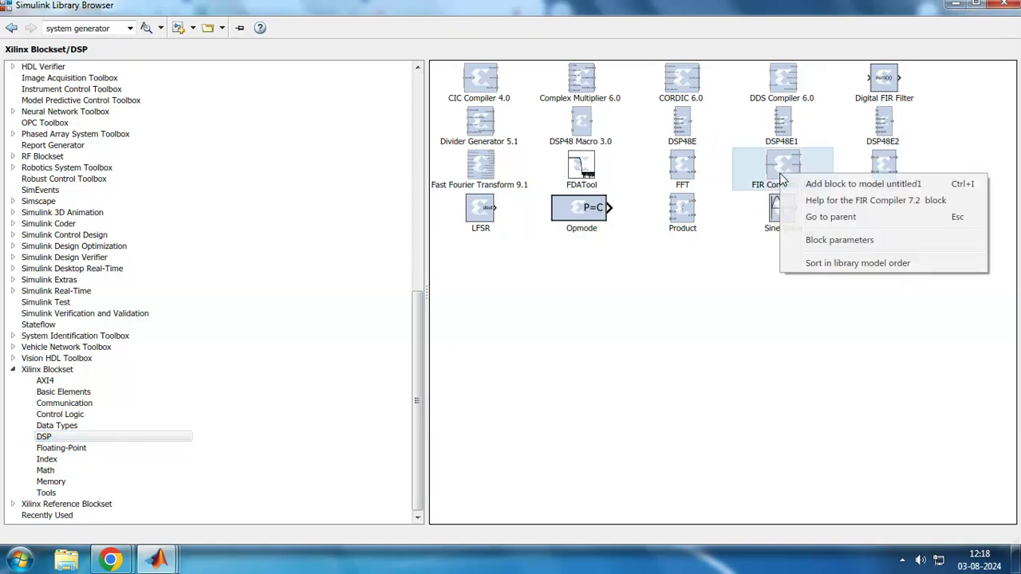
click(810, 185)
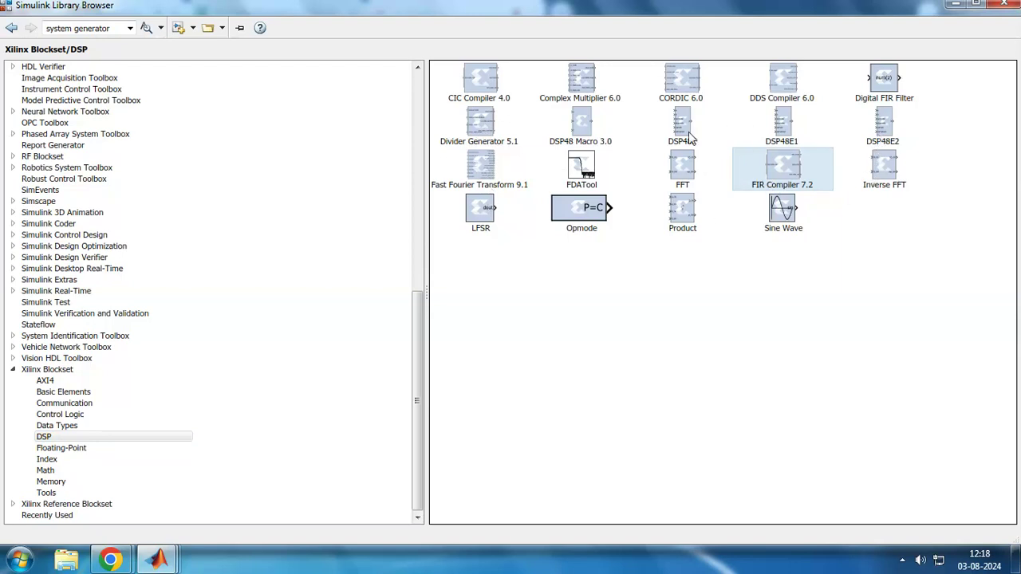
click(686, 341)
right_click(587, 168)
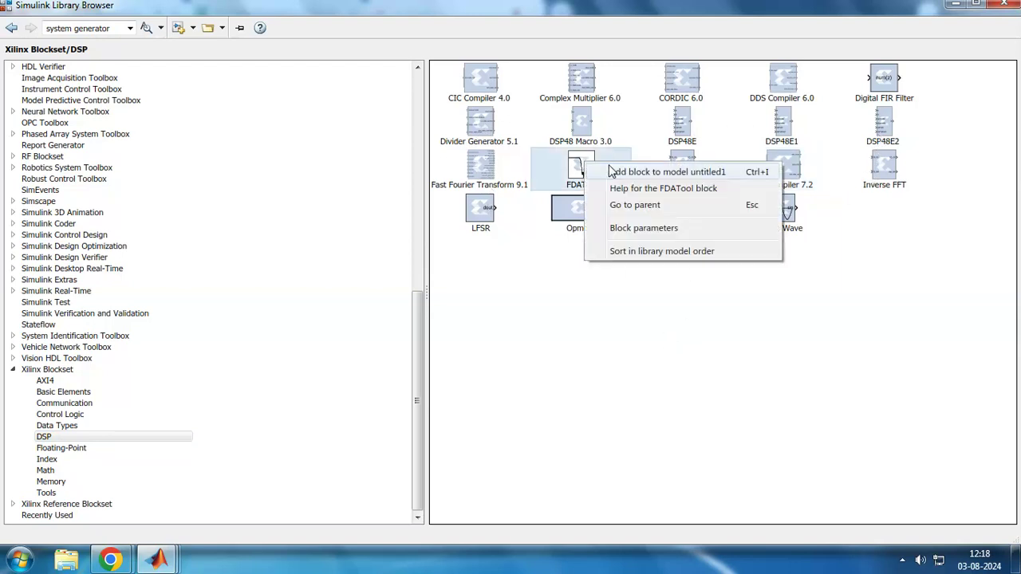
click(614, 170)
Move FIR Compiler 7.2 to the right and FDATool to the left in untitled1.
mouse_move(157, 559)
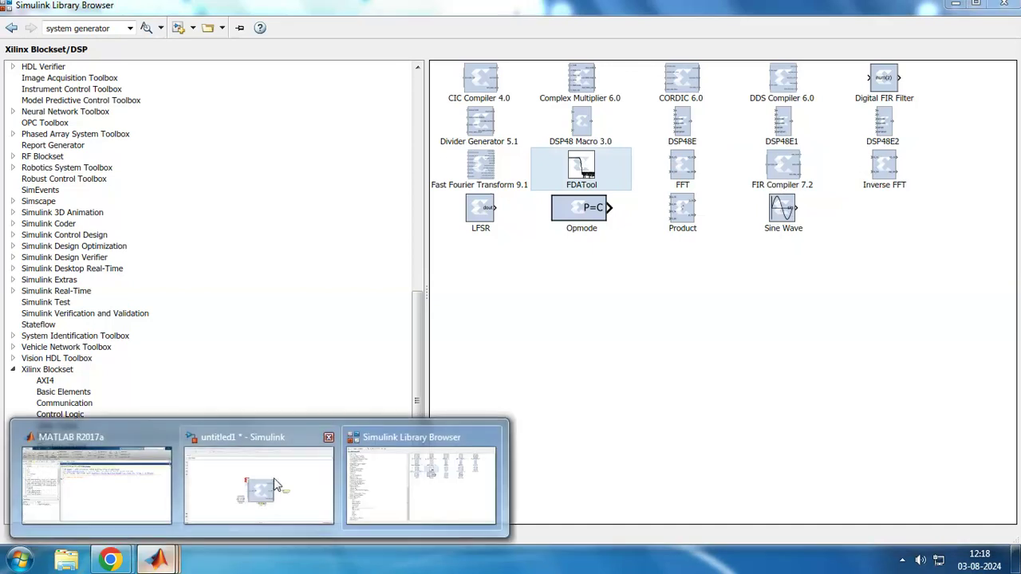
click(298, 473)
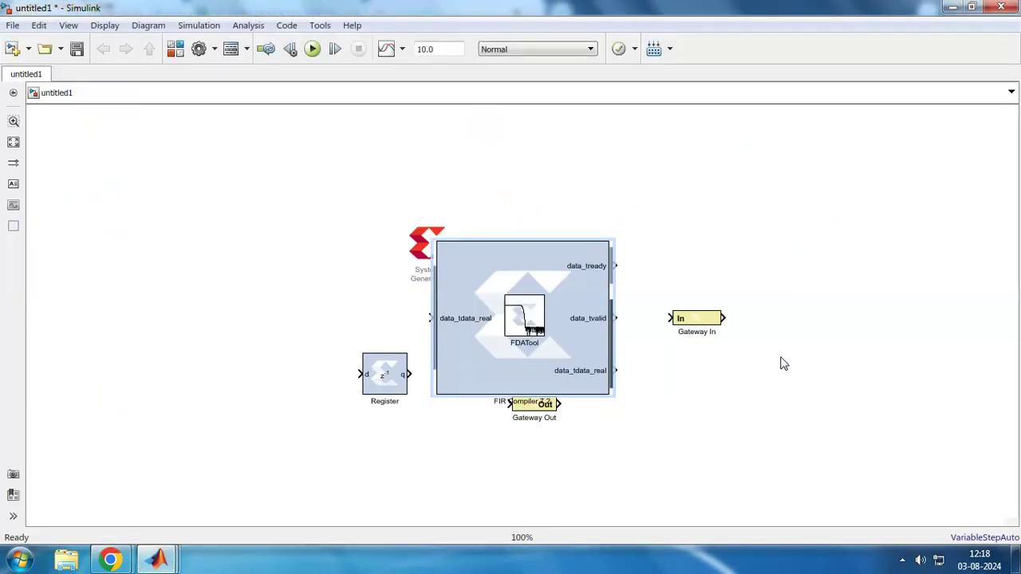
drag(758, 347, 813, 349)
drag(537, 327, 331, 338)
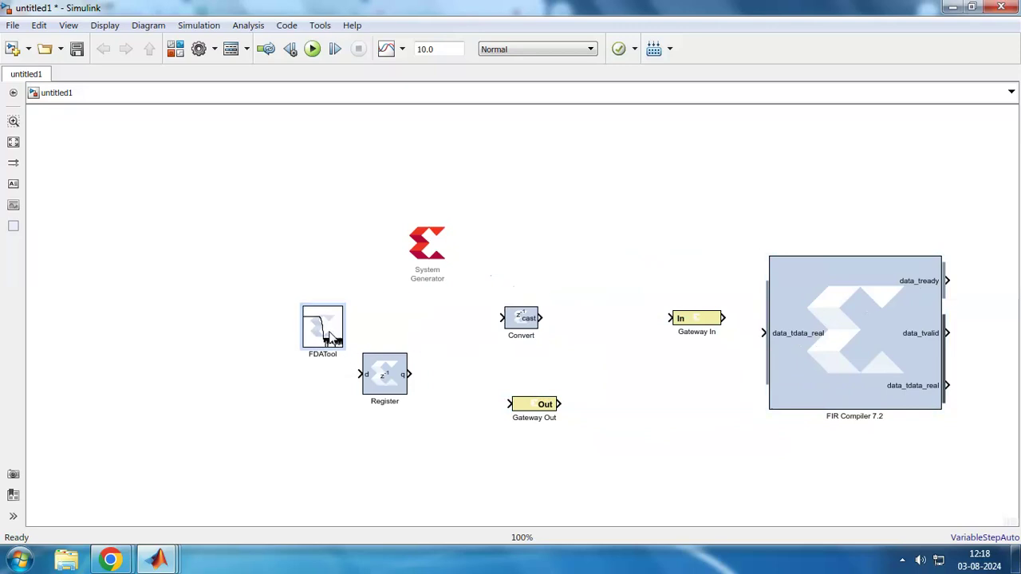
click(156, 562)
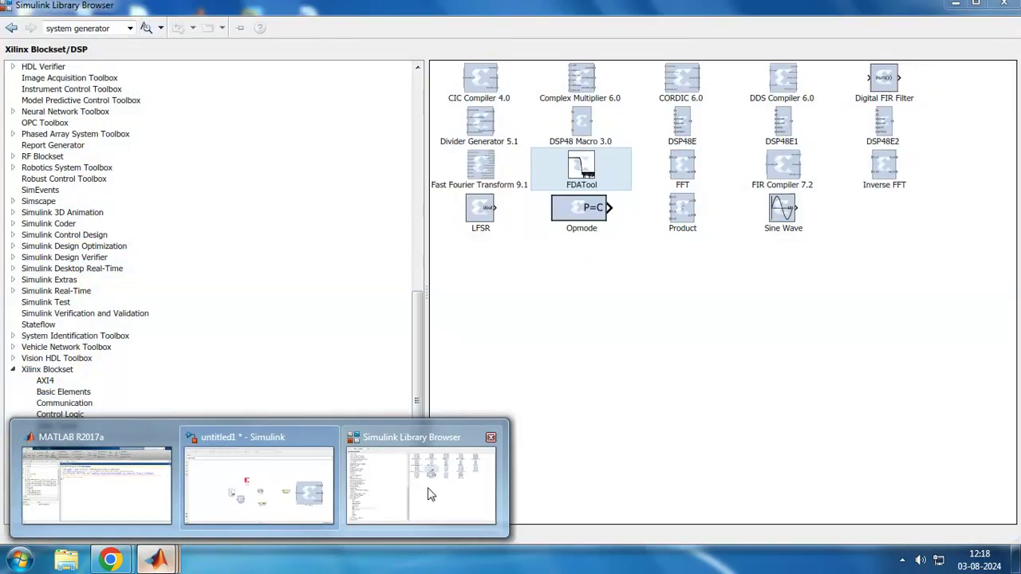
Add the Spectrum Analyzer from DSP System Toolbox Sinks to untitled1.
click(387, 494)
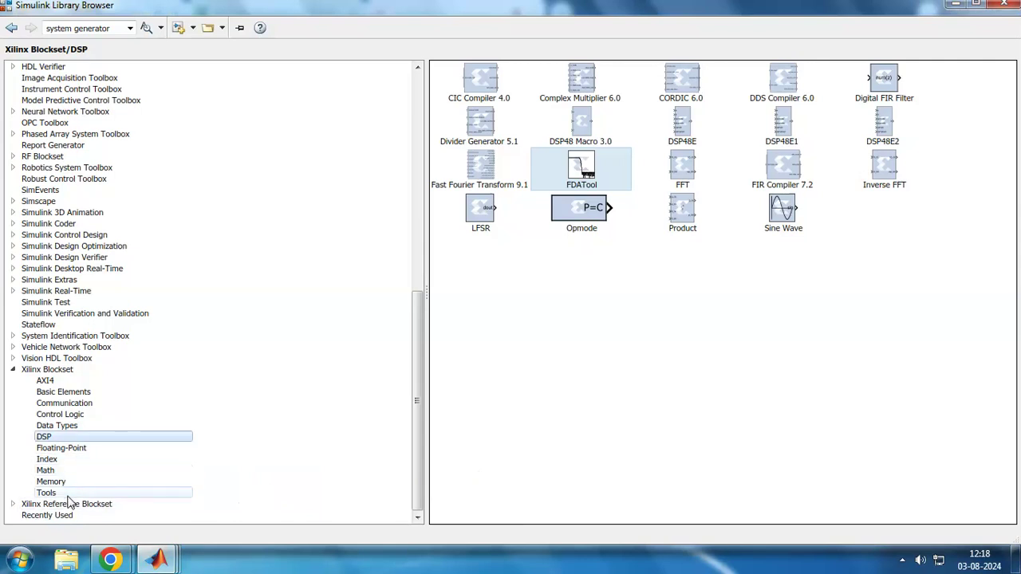
click(12, 369)
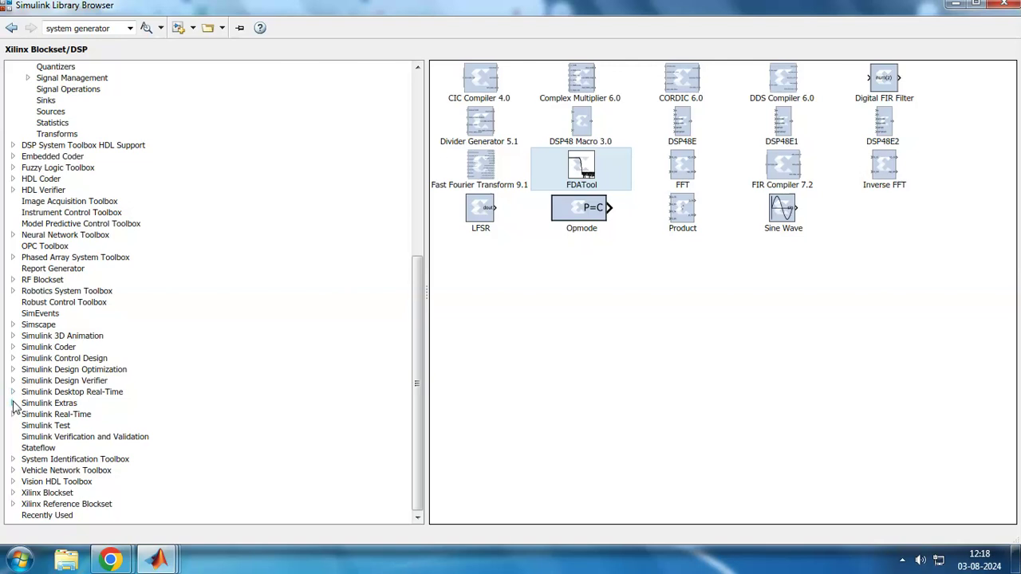
scroll(32, 452, up, 4)
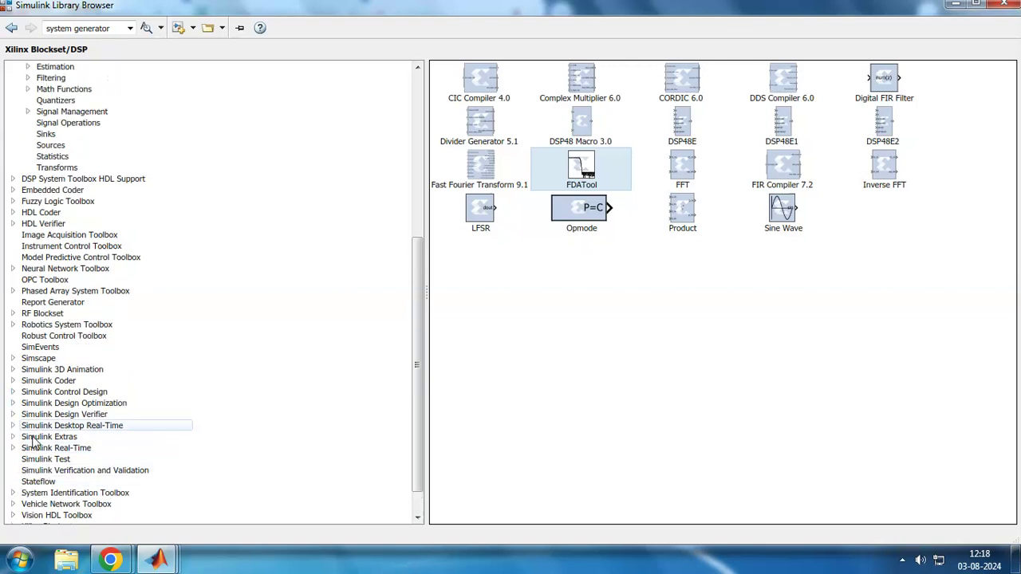
scroll(24, 402, down, 4)
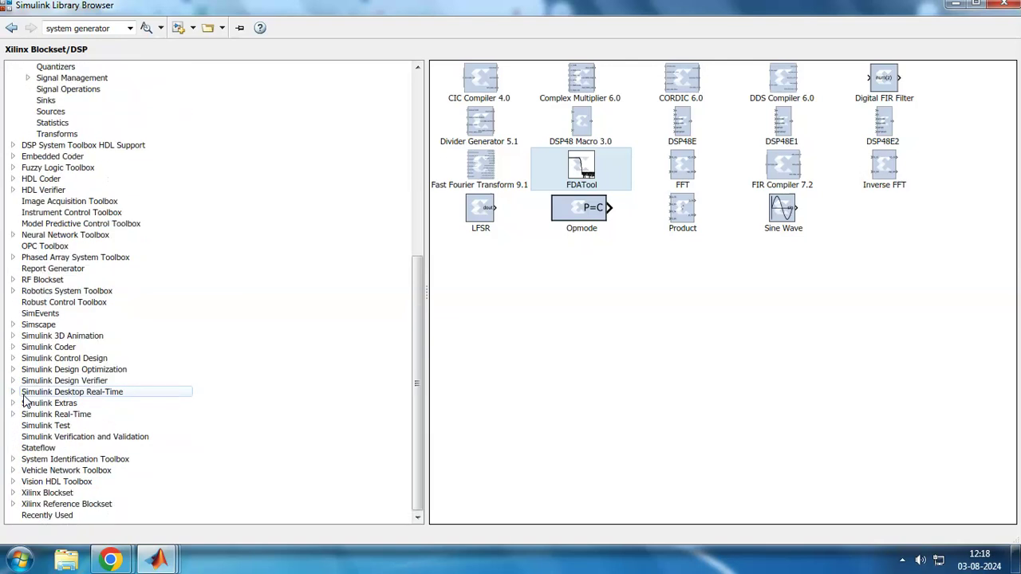
click(12, 492)
scroll(94, 463, down, 1)
scroll(94, 463, down, 3)
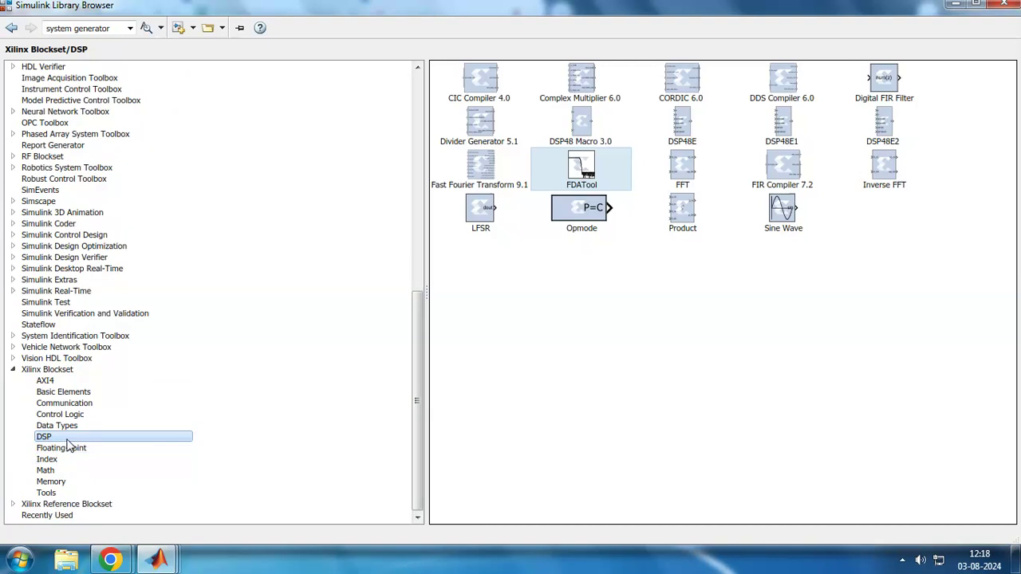
scroll(80, 479, up, 3)
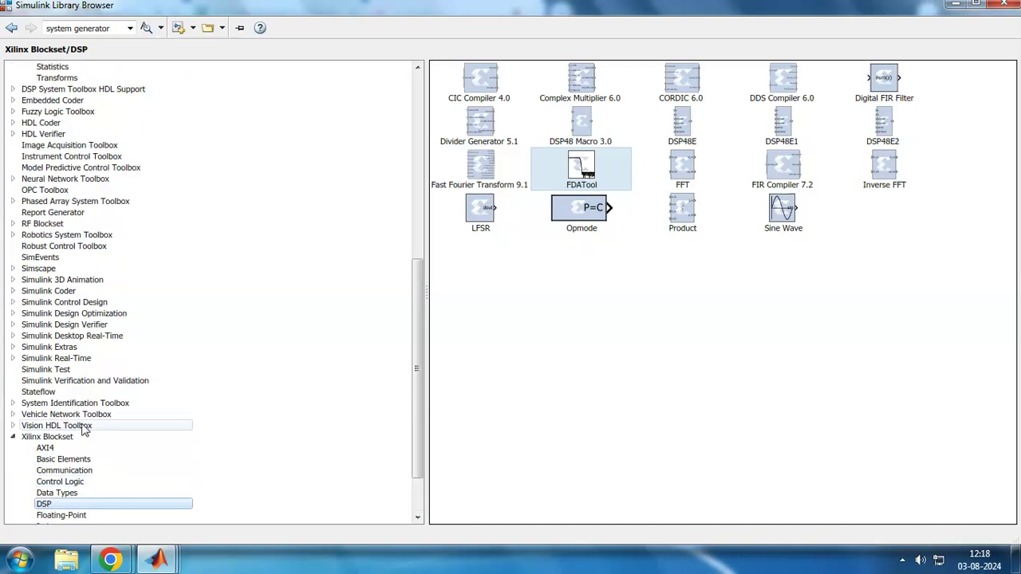
scroll(80, 383, up, 4)
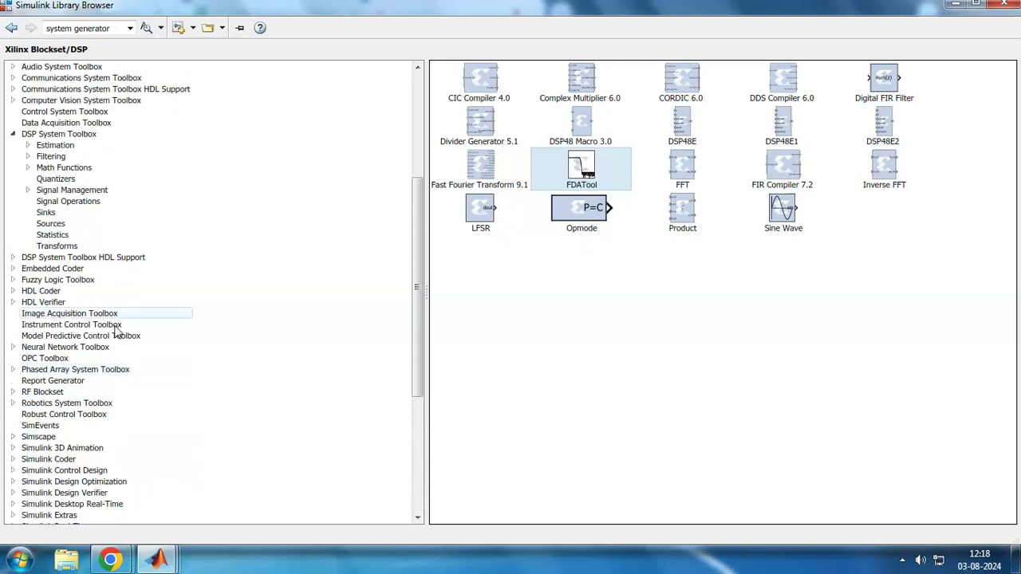
click(56, 134)
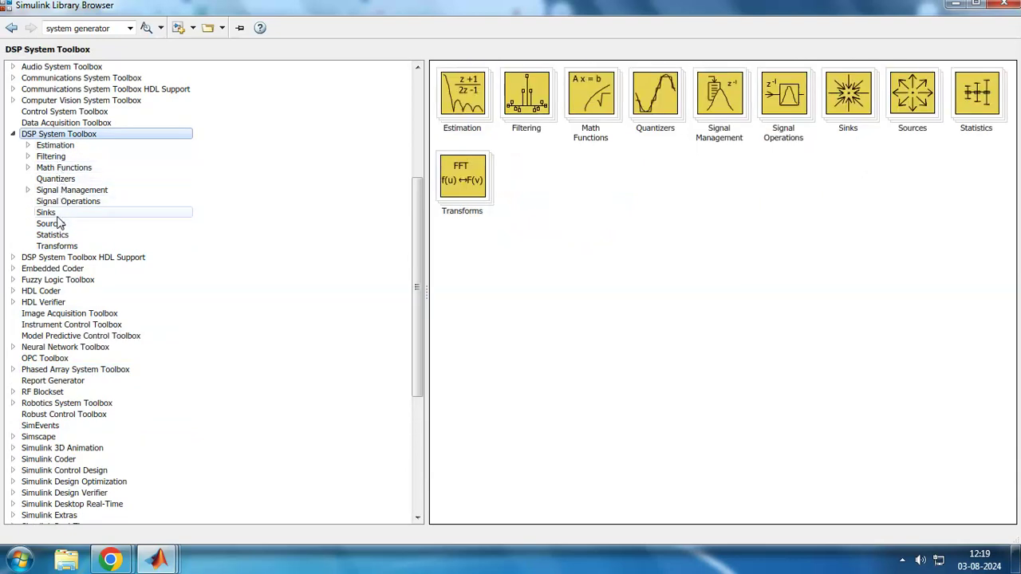
click(56, 213)
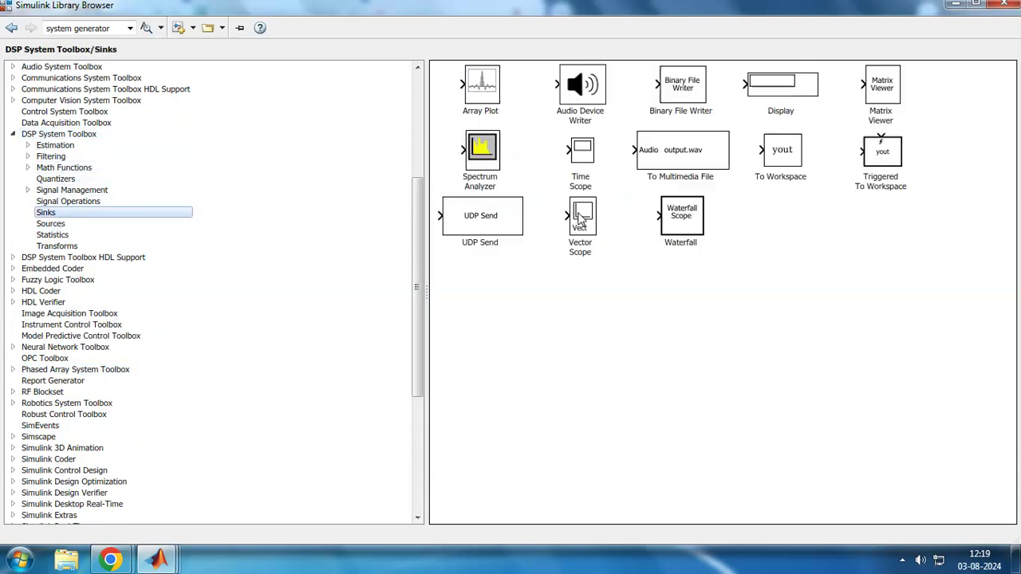
right_click(483, 174)
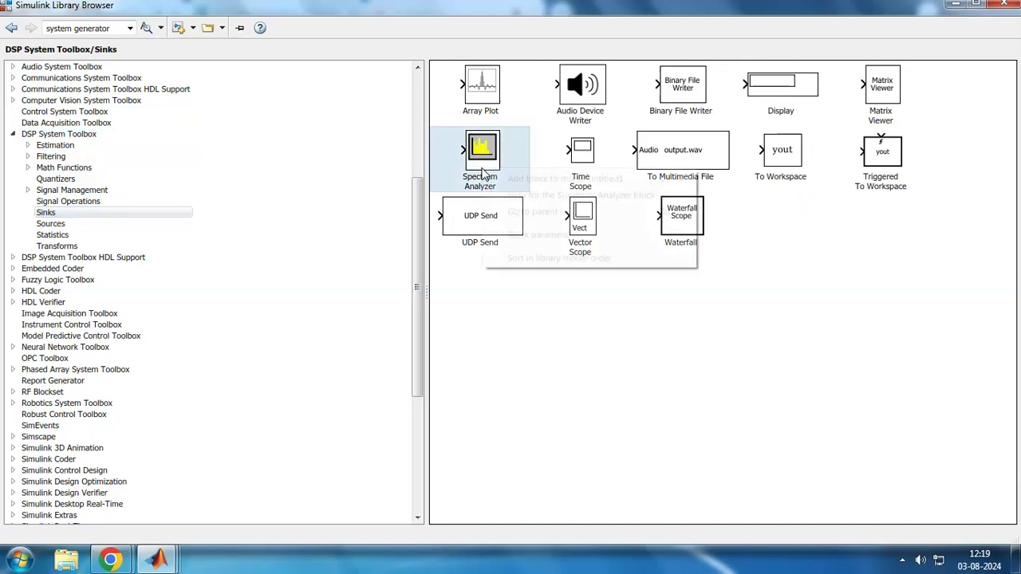
click(508, 181)
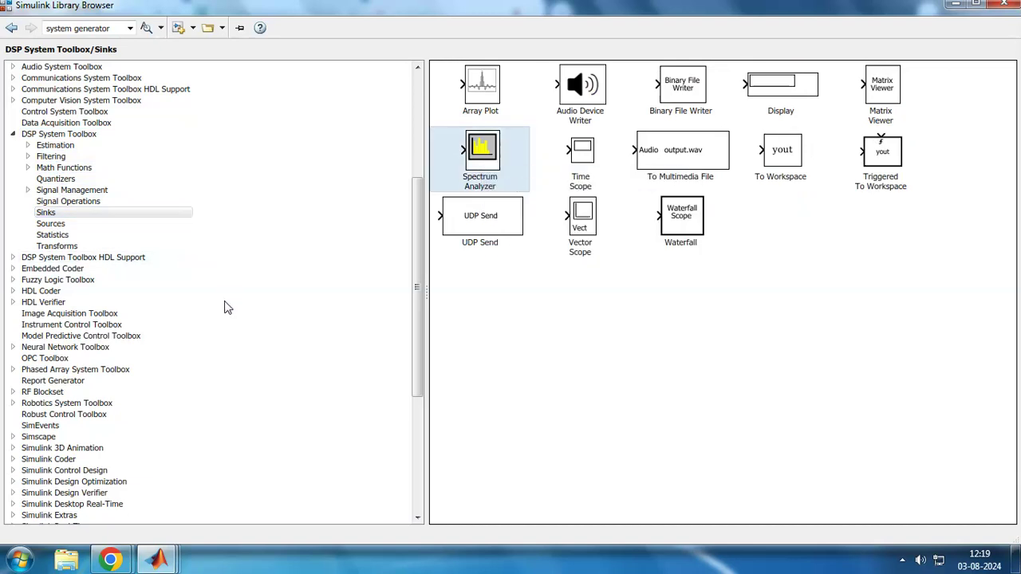
Add Random Number from Simulink Sources and Terminator from Simulink Sinks to untitled1.
scroll(264, 288, up, 6)
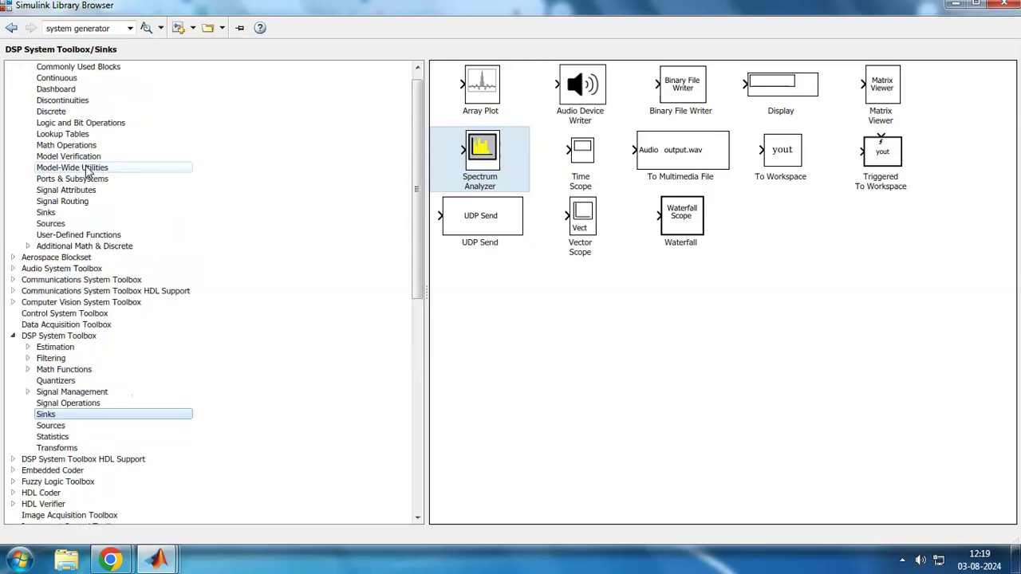
click(64, 235)
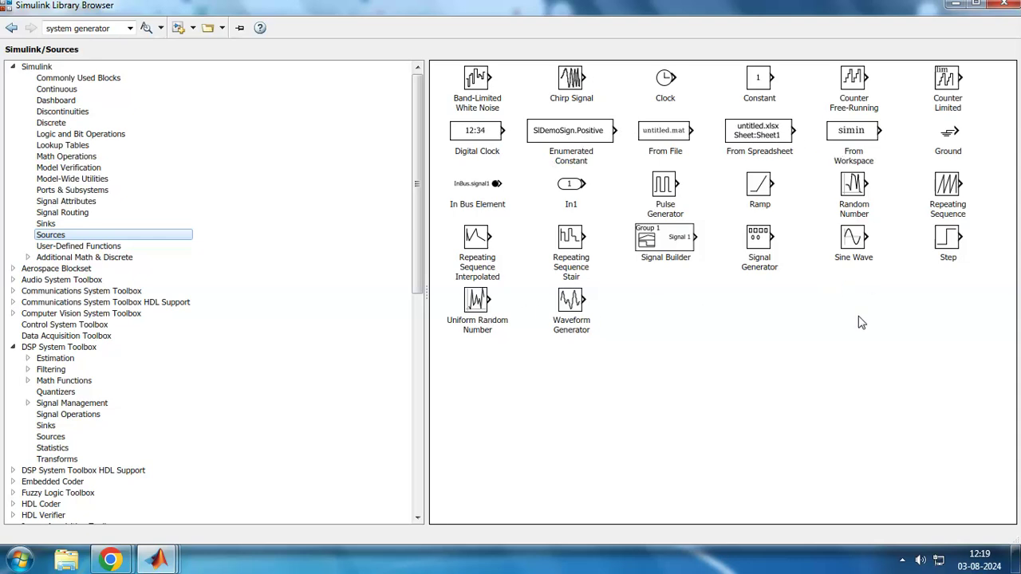
right_click(856, 196)
click(875, 212)
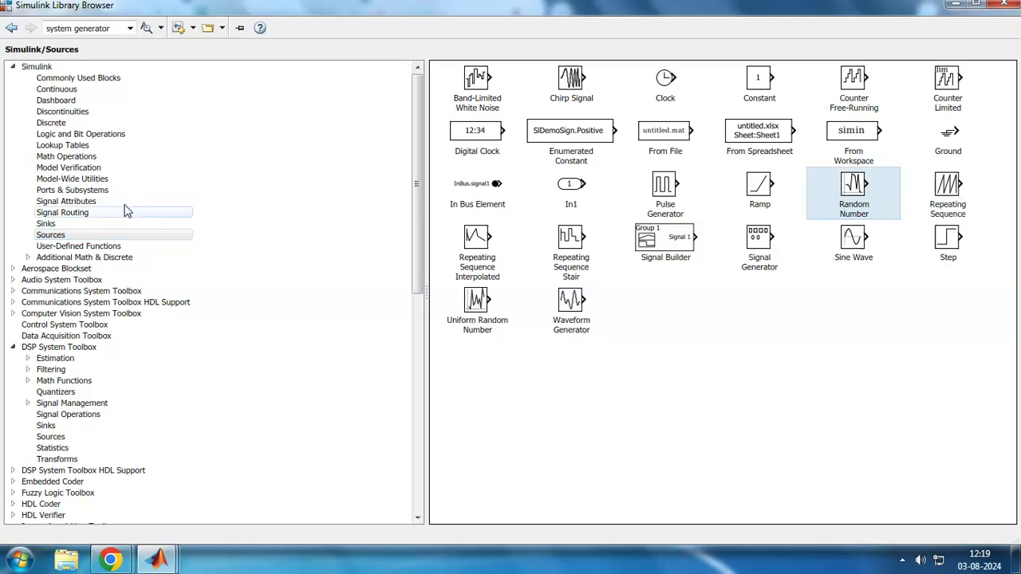
click(80, 223)
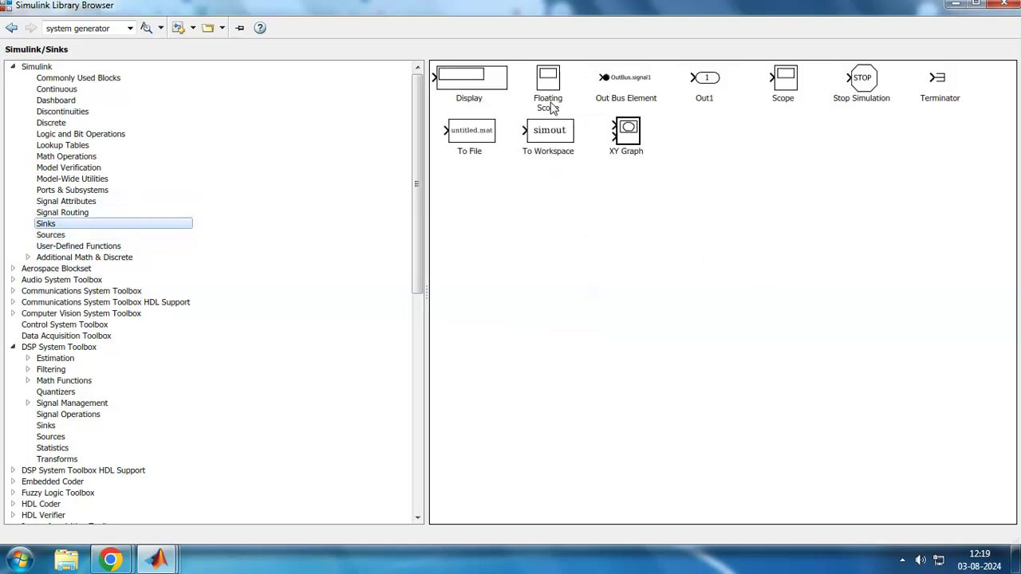
right_click(952, 88)
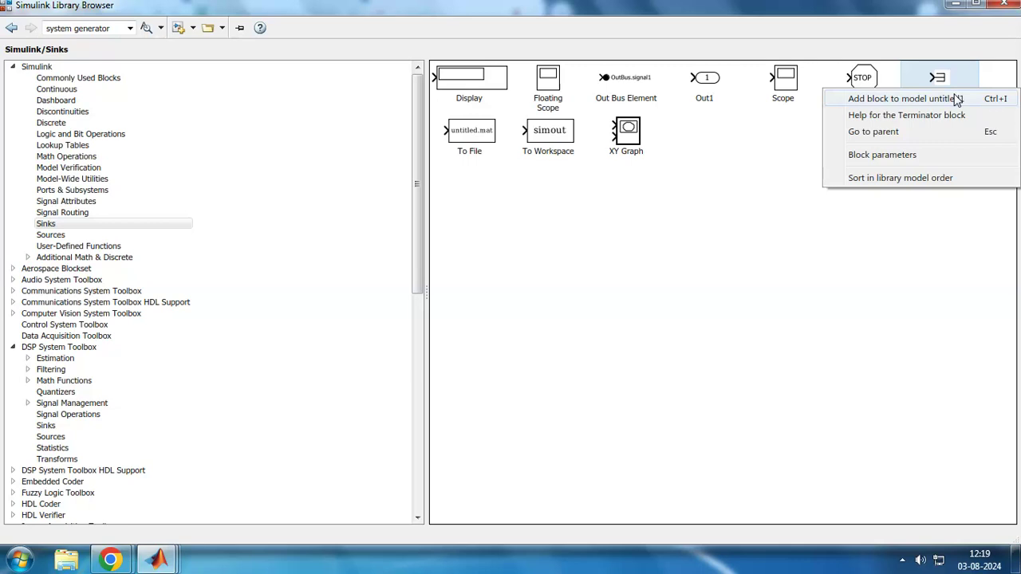
click(956, 96)
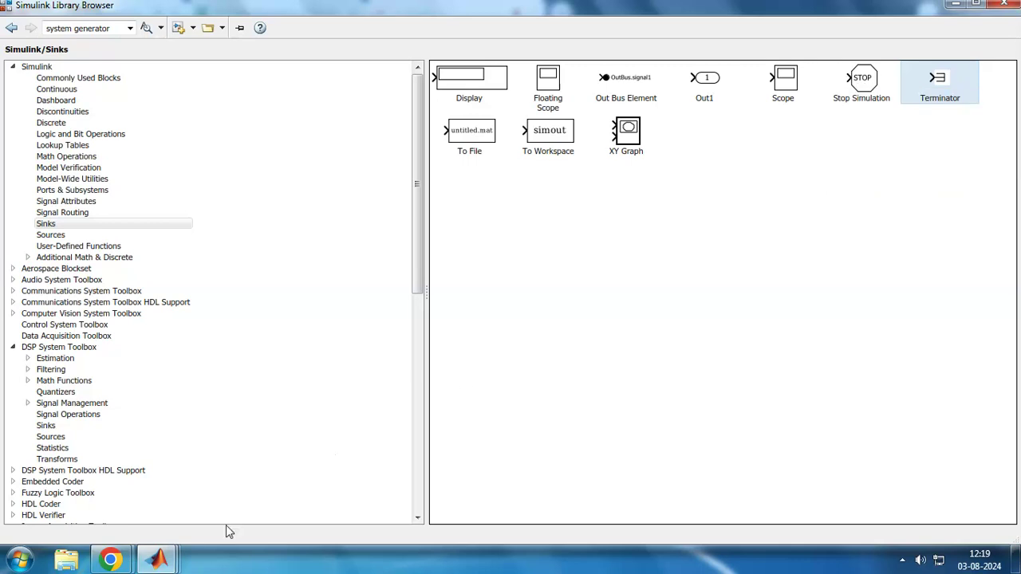
Pull FIR Compiler 7.2, Terminator, Random Number and Spectrum Analyzer out of the stacked blocks.
mouse_move(157, 559)
click(260, 483)
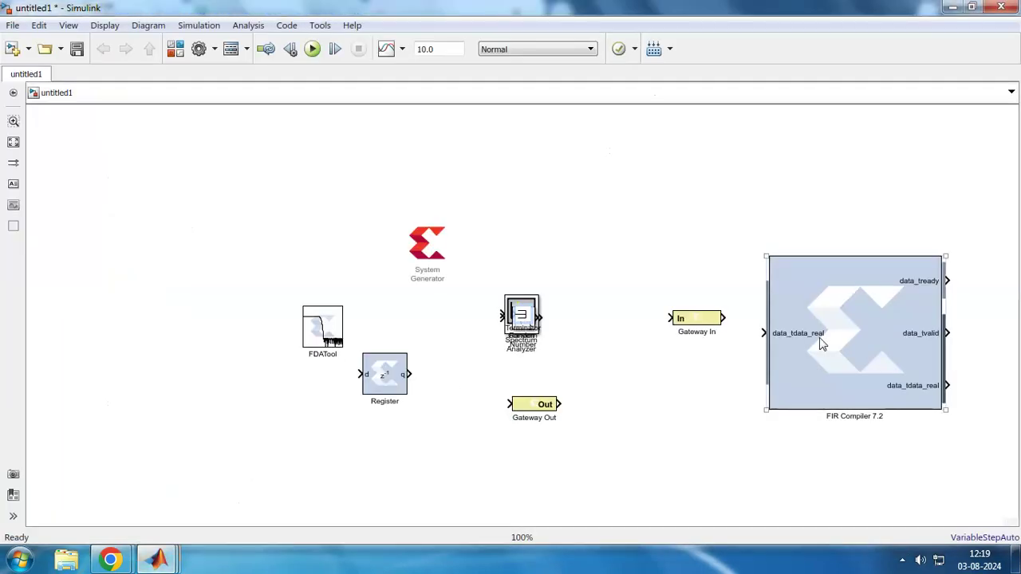
drag(725, 416, 822, 361)
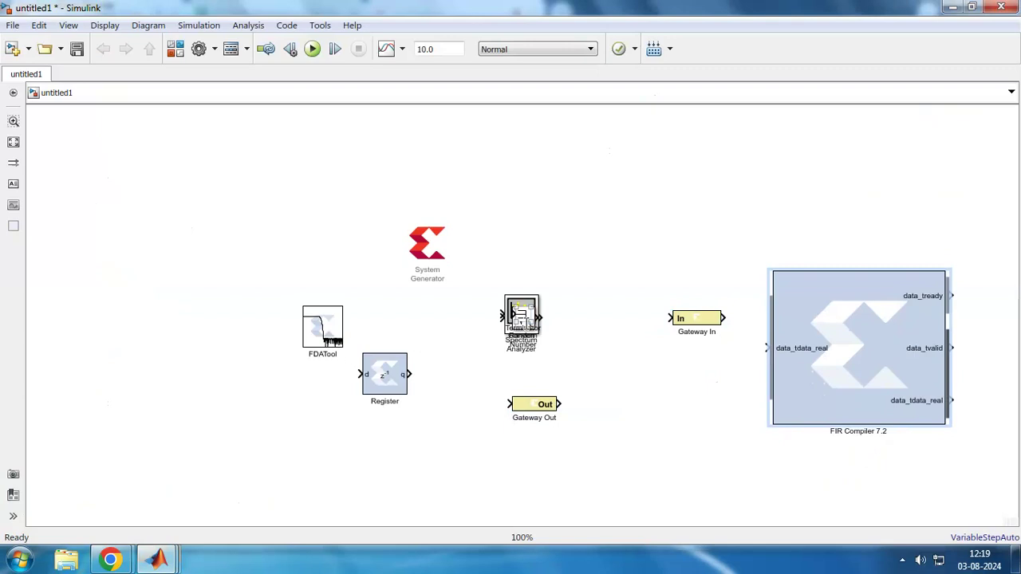
drag(523, 320, 635, 240)
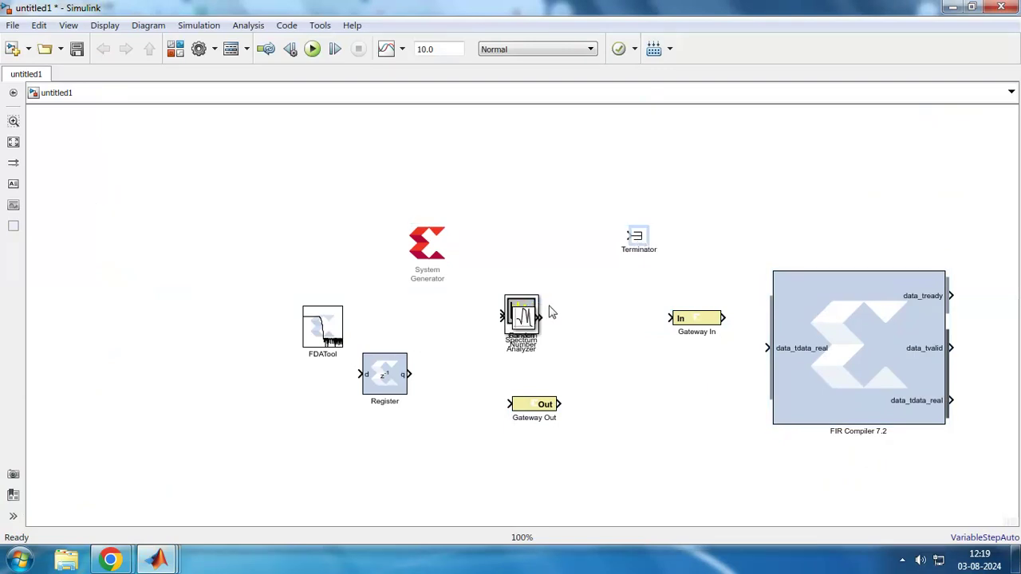
drag(522, 316, 556, 225)
drag(519, 310, 520, 219)
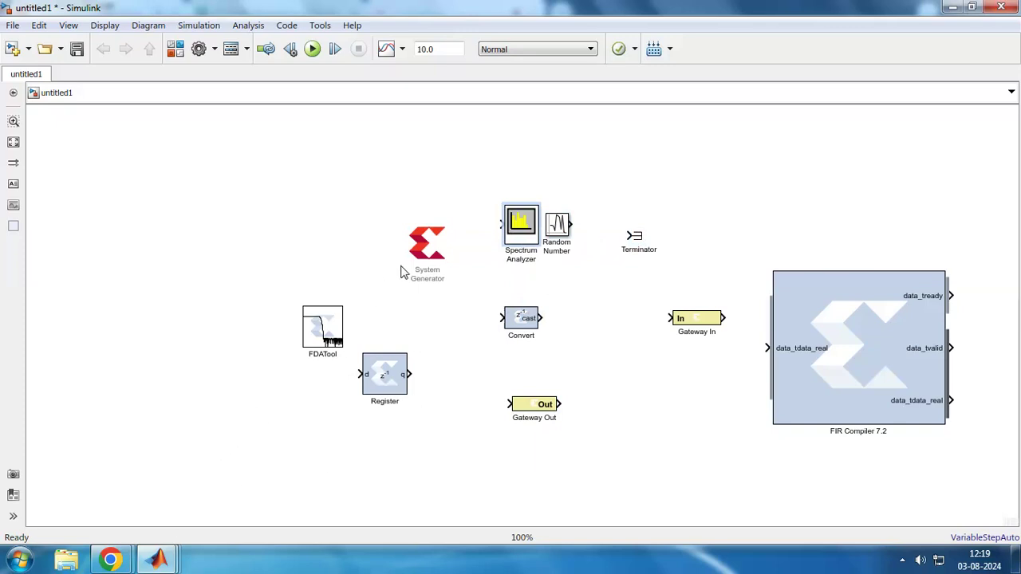
Move System Generator to the top-left and place Random Number left of FDATool.
drag(427, 246, 90, 141)
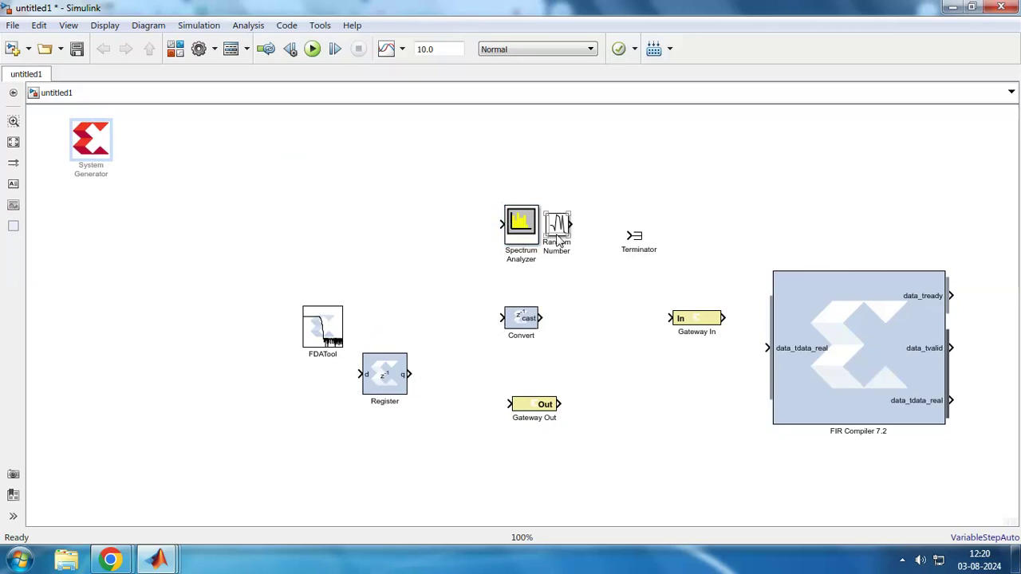
drag(558, 239, 161, 289)
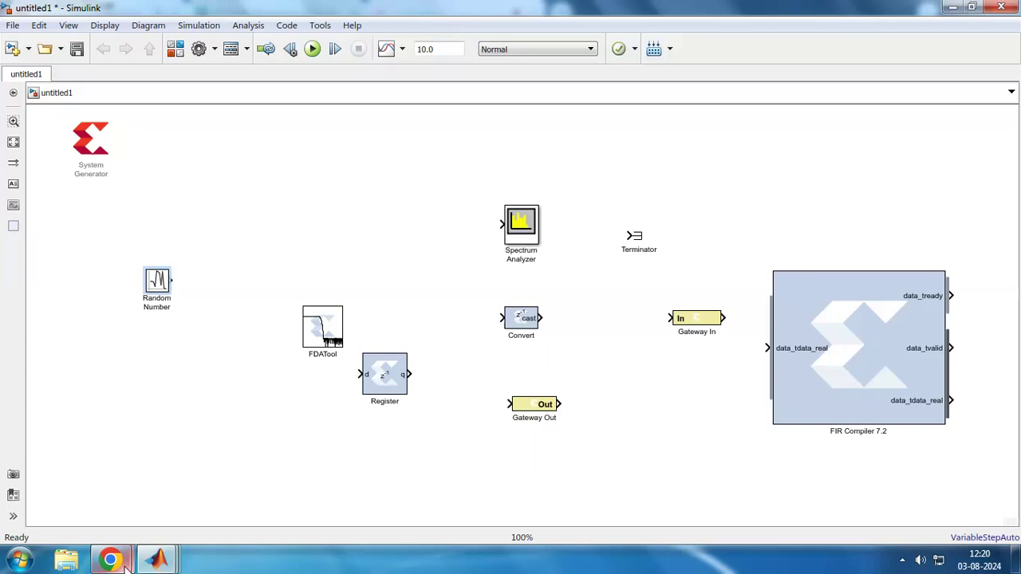
mouse_move(125, 563)
click(104, 471)
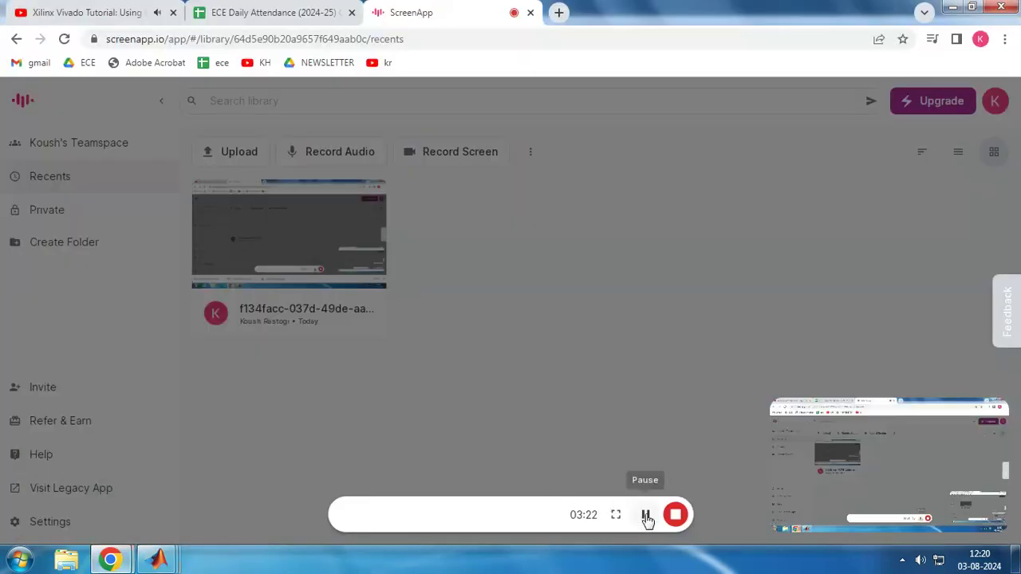
mouse_move(160, 558)
mouse_move(457, 486)
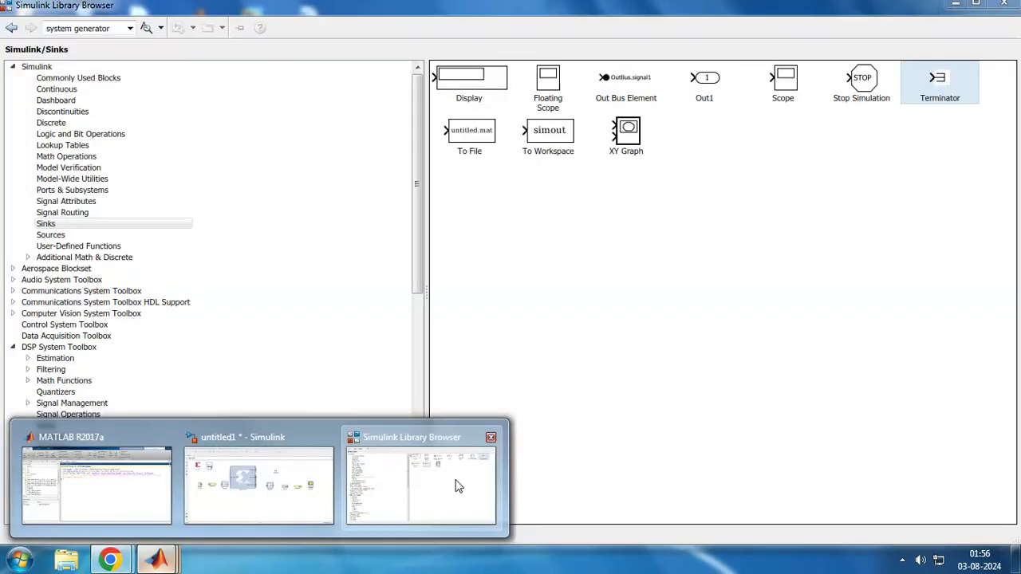
click(307, 491)
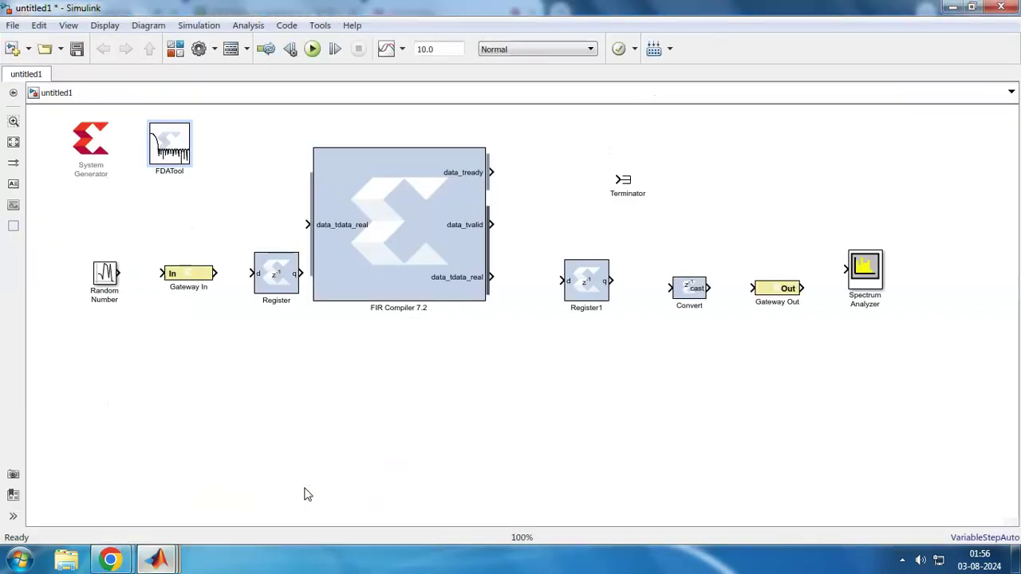
double_click(109, 276)
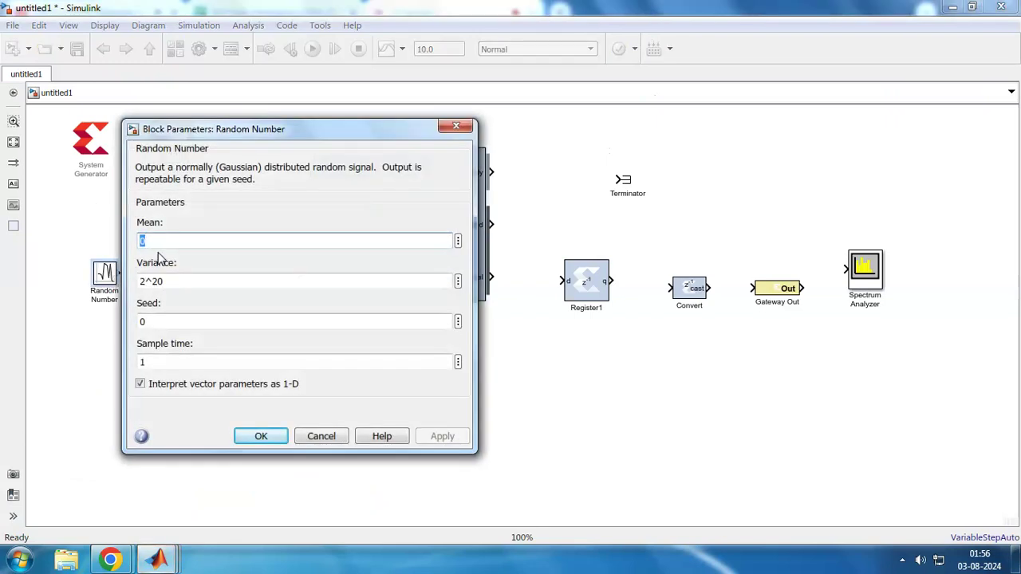
click(244, 436)
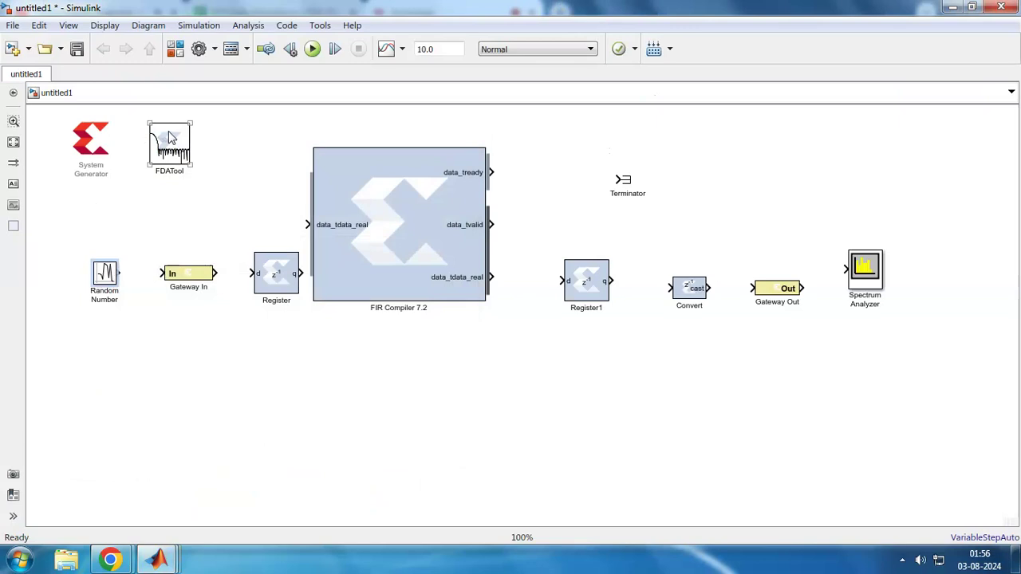
click(272, 279)
double_click(191, 275)
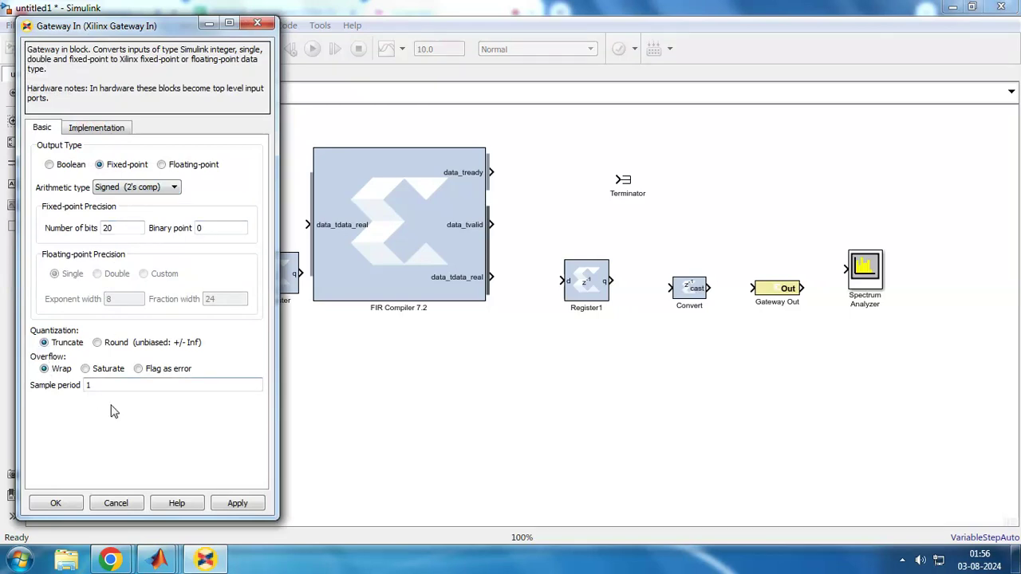
click(56, 503)
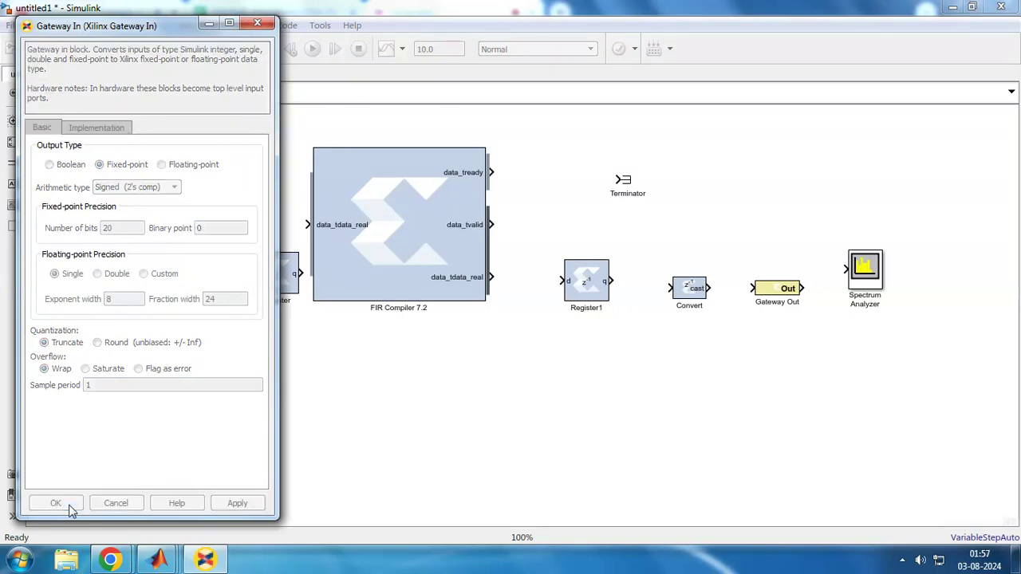
click(180, 132)
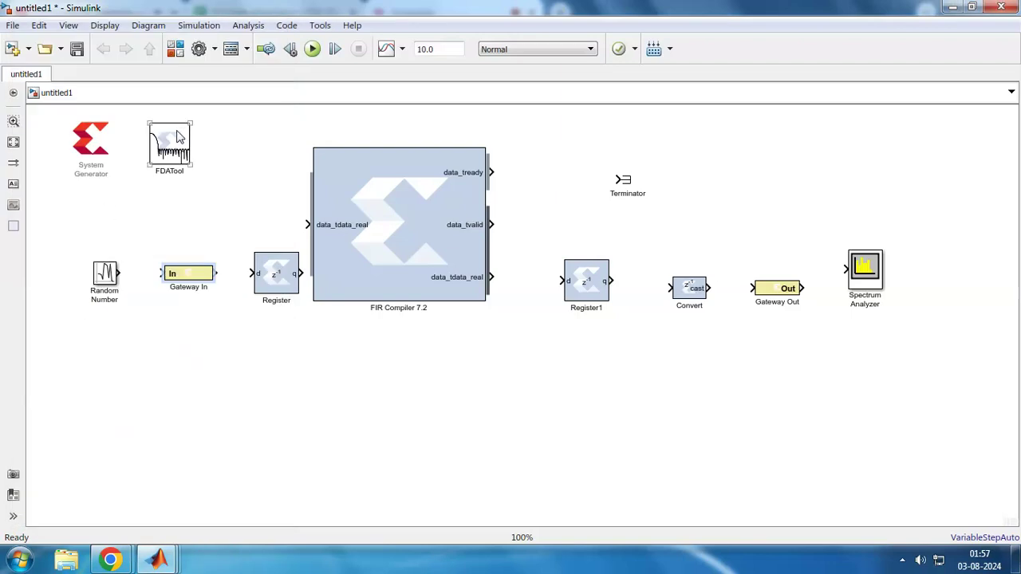
double_click(179, 136)
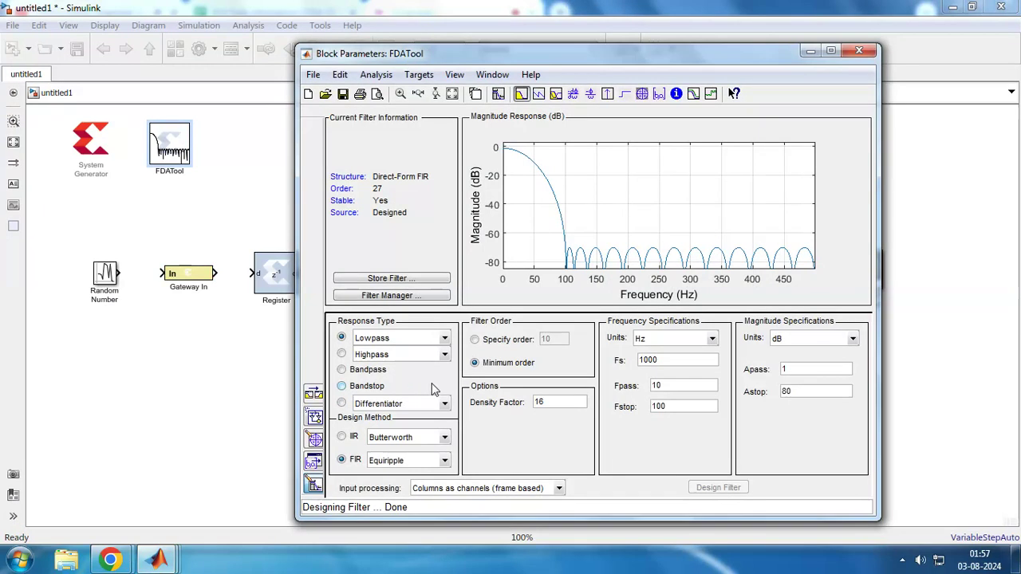
Return to the FDATool order-27 Equiripple low-pass design (Fs 1000, Fpass 10, Fstop 100).
mouse_move(110, 560)
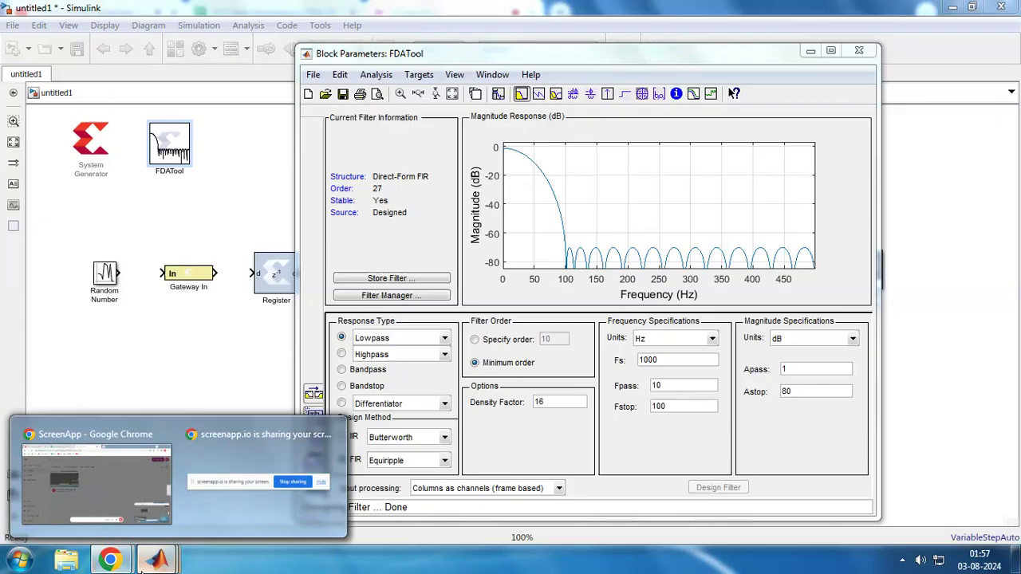
mouse_move(140, 571)
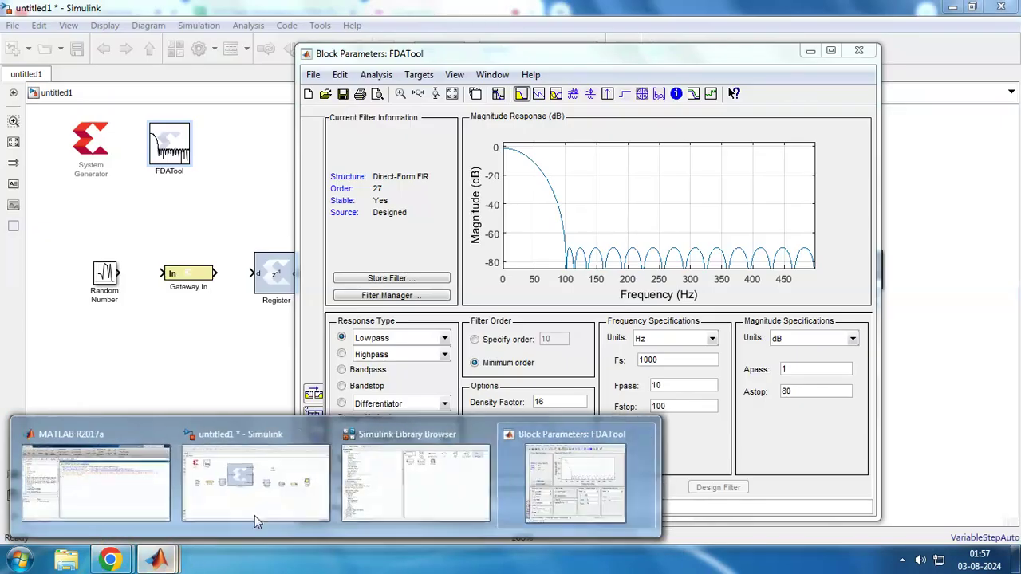
click(536, 453)
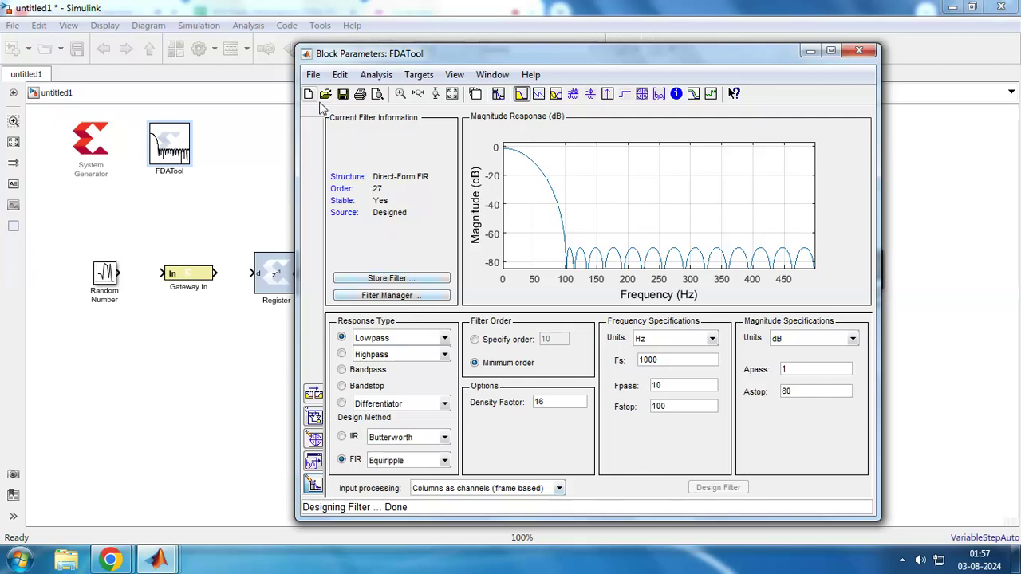
click(313, 74)
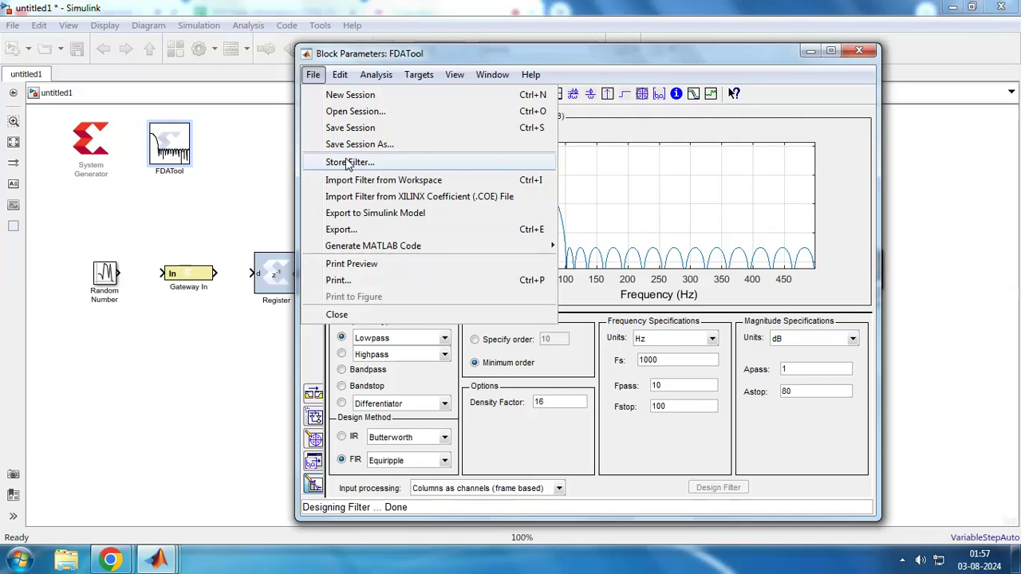
Export the filter coefficients to the workspace as Num with Overwrite Variables ticked.
click(341, 230)
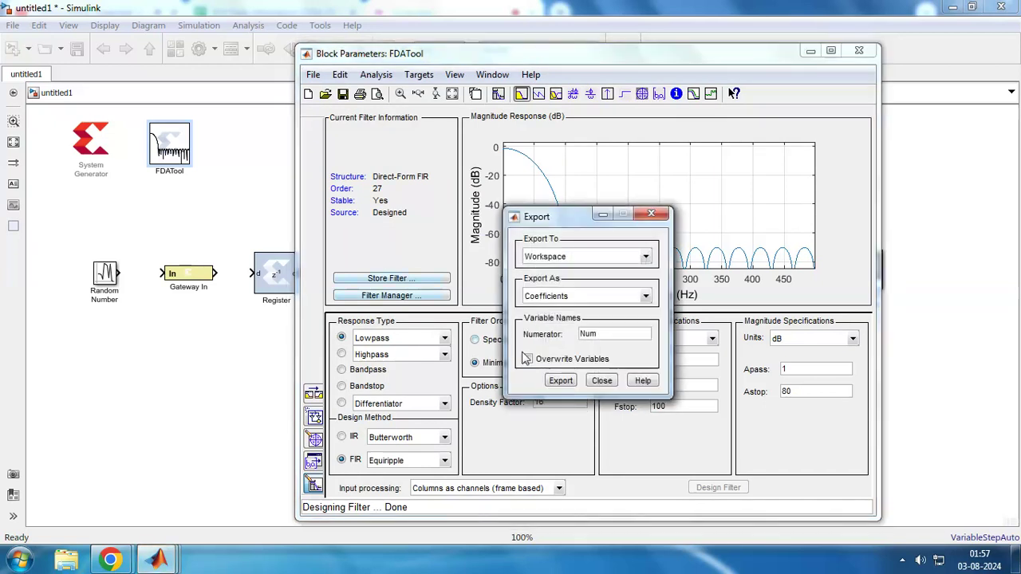
click(527, 359)
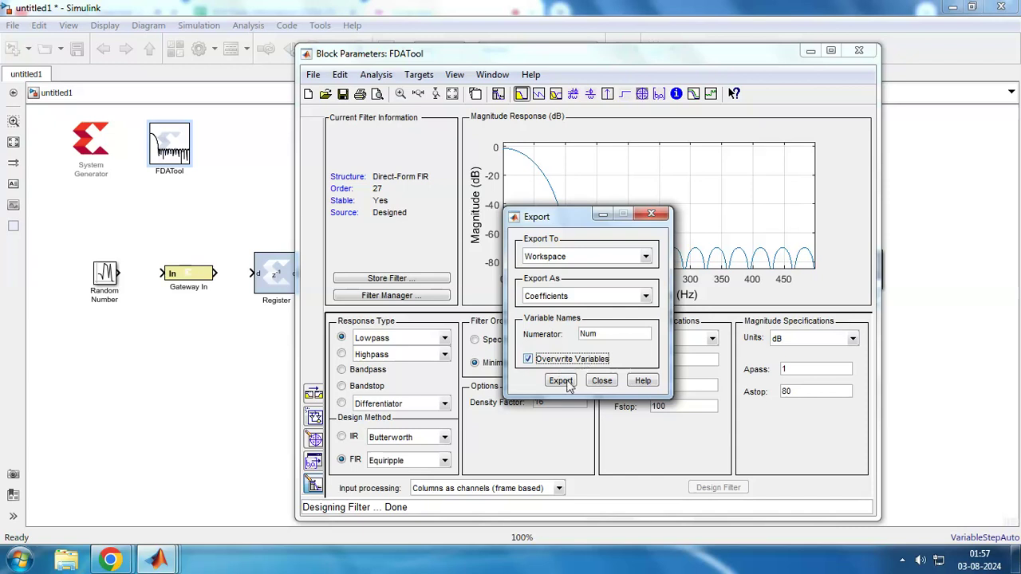
click(562, 382)
mouse_move(121, 556)
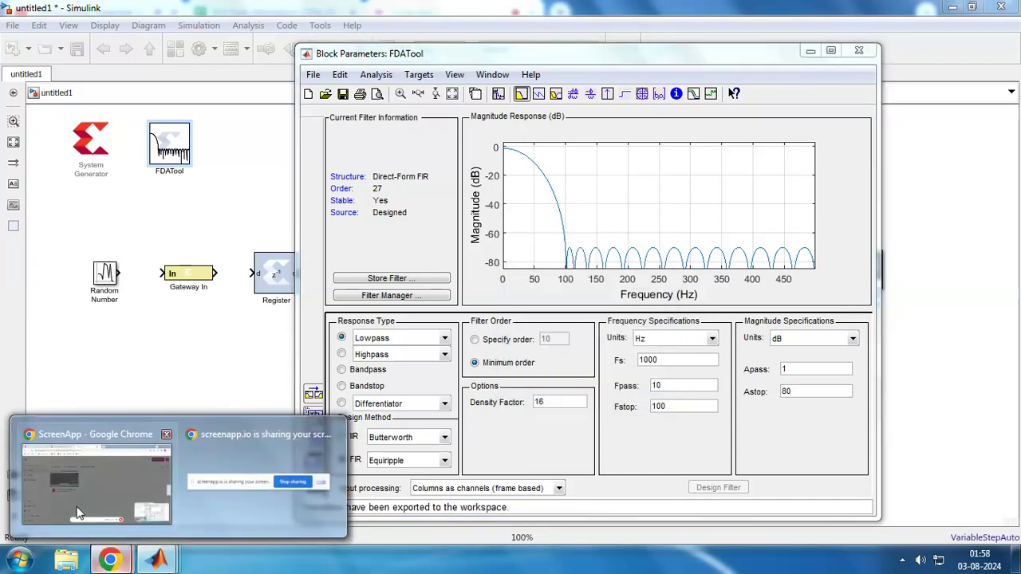
click(75, 479)
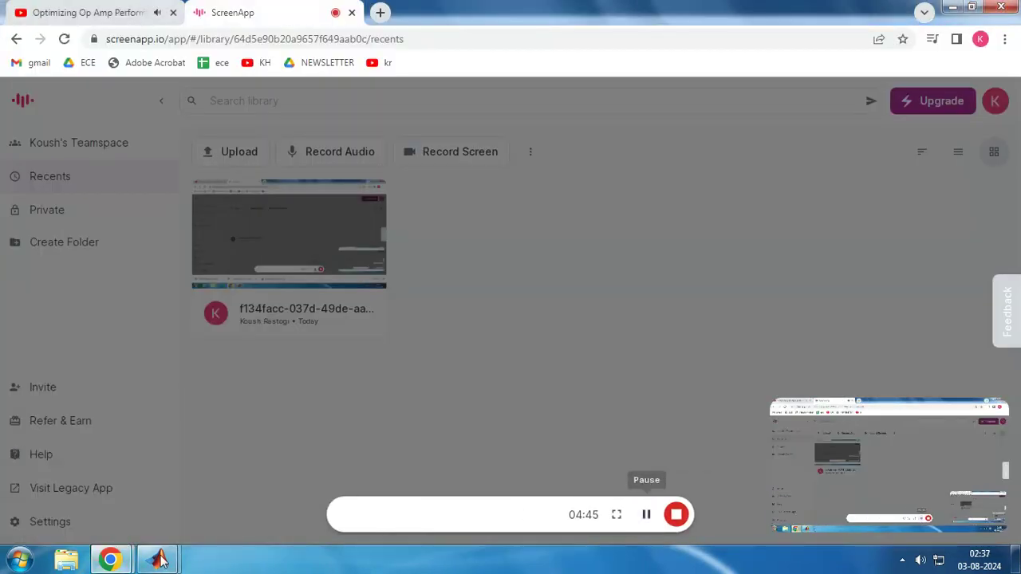
Review FIR Compiler 7.2's tabs and confirm coefficients come from xlfda_numerator('FDATool').
mouse_move(158, 559)
click(279, 501)
click(182, 156)
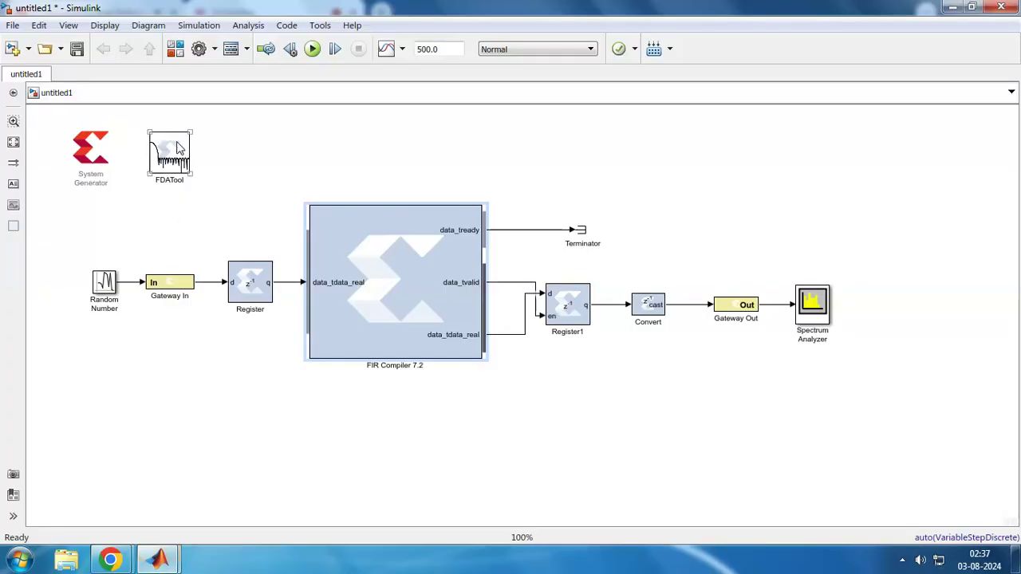
click(355, 265)
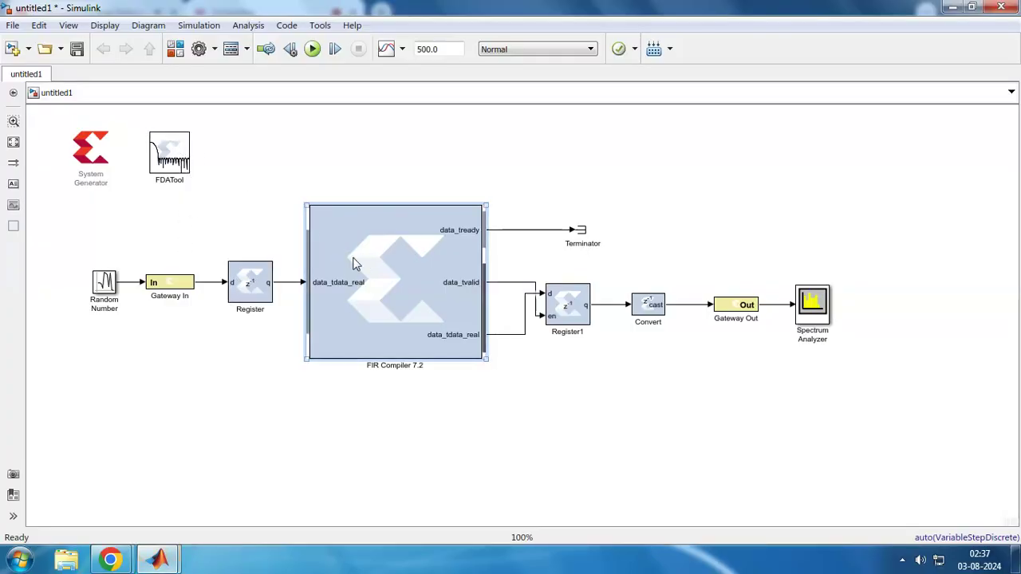
double_click(363, 252)
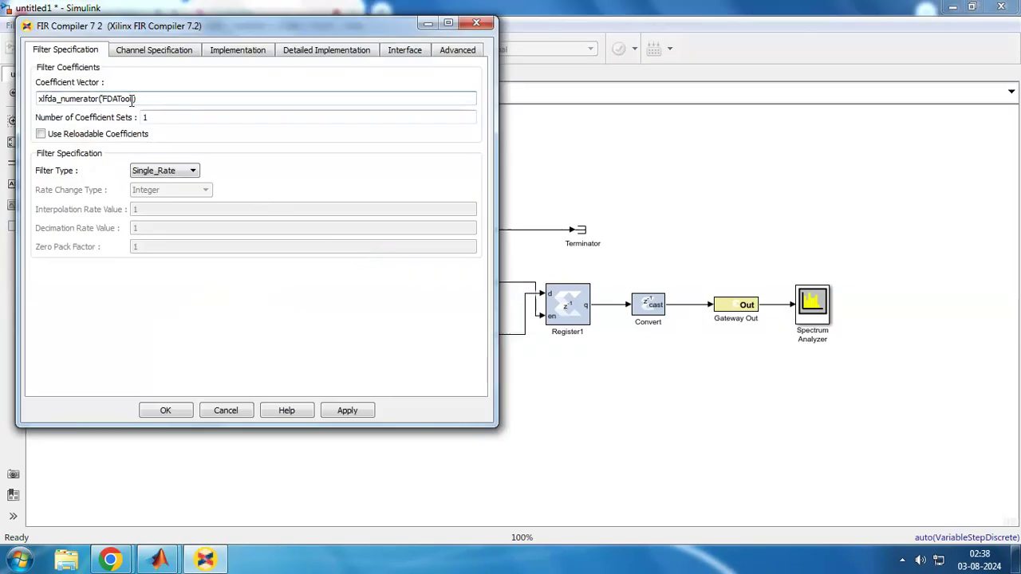
click(167, 50)
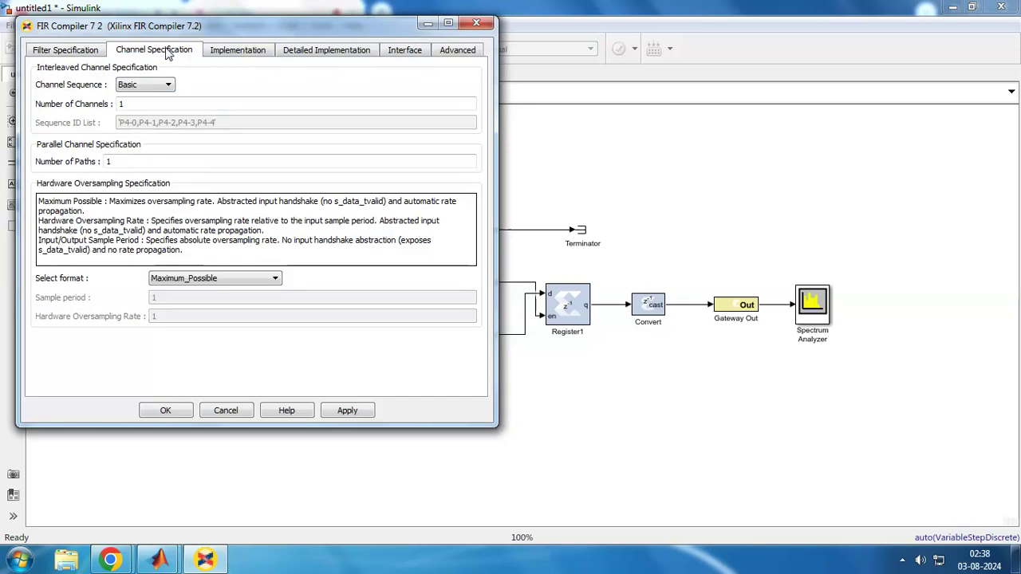
click(67, 51)
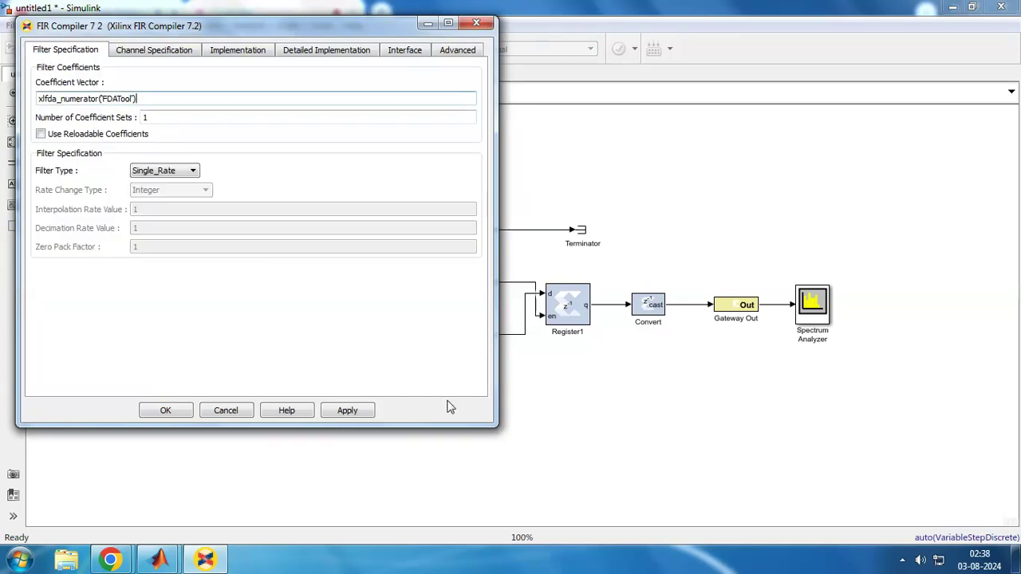
drag(494, 425, 673, 489)
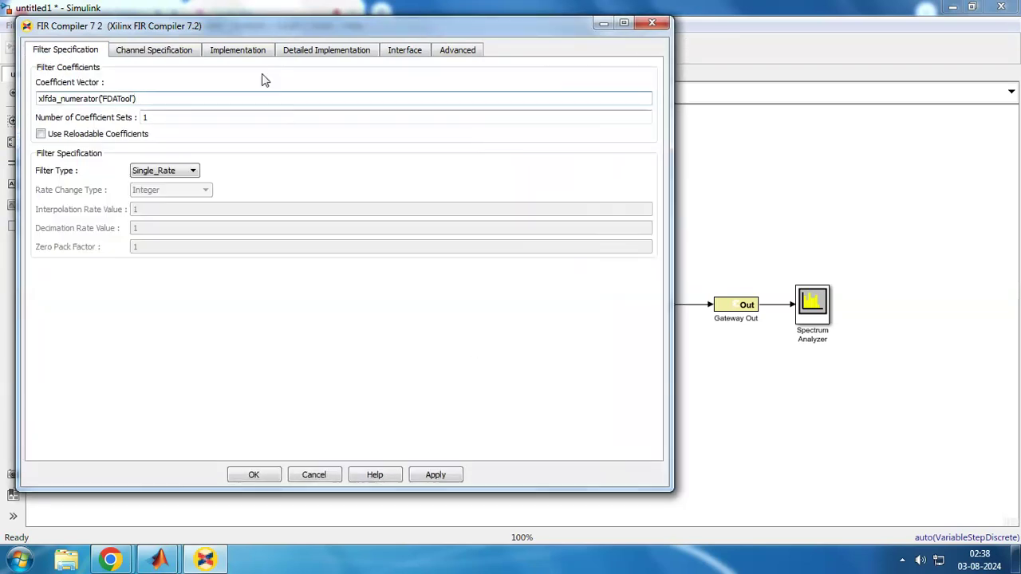
click(244, 48)
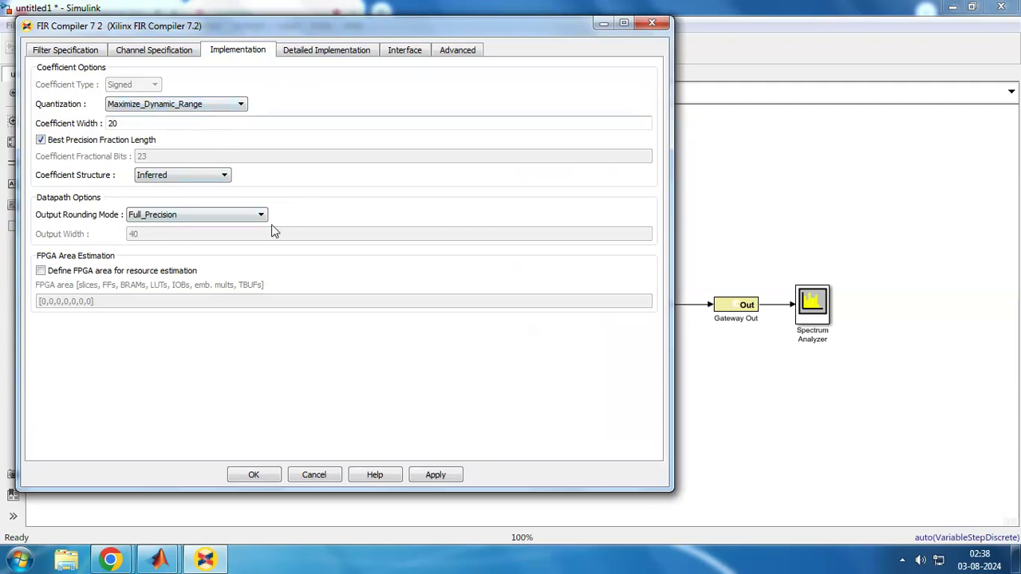
click(254, 475)
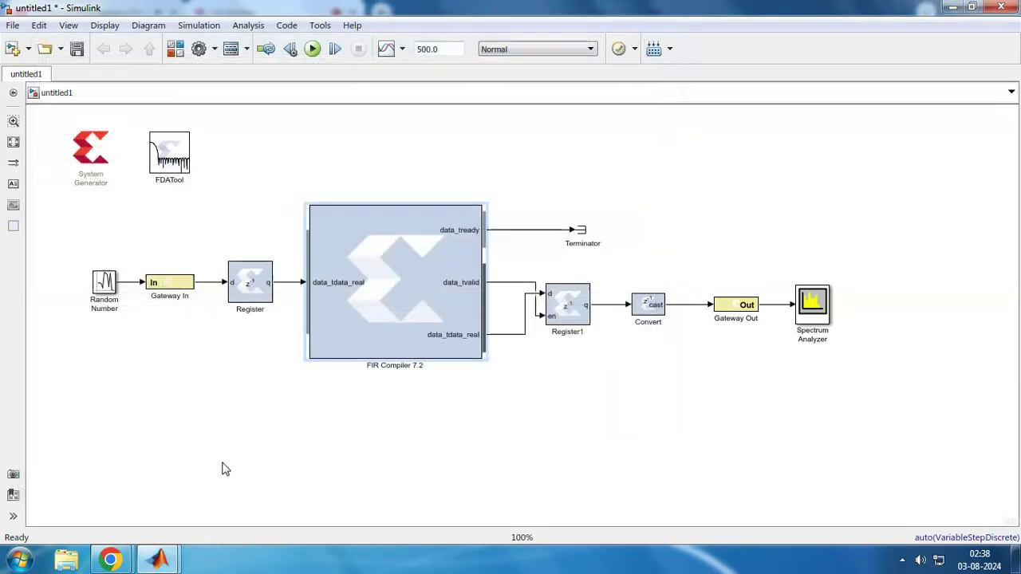
Keep Register1's settings and confirm Convert outputs 20-bit signed fixed-point, binary point 0, latency 1.
double_click(578, 307)
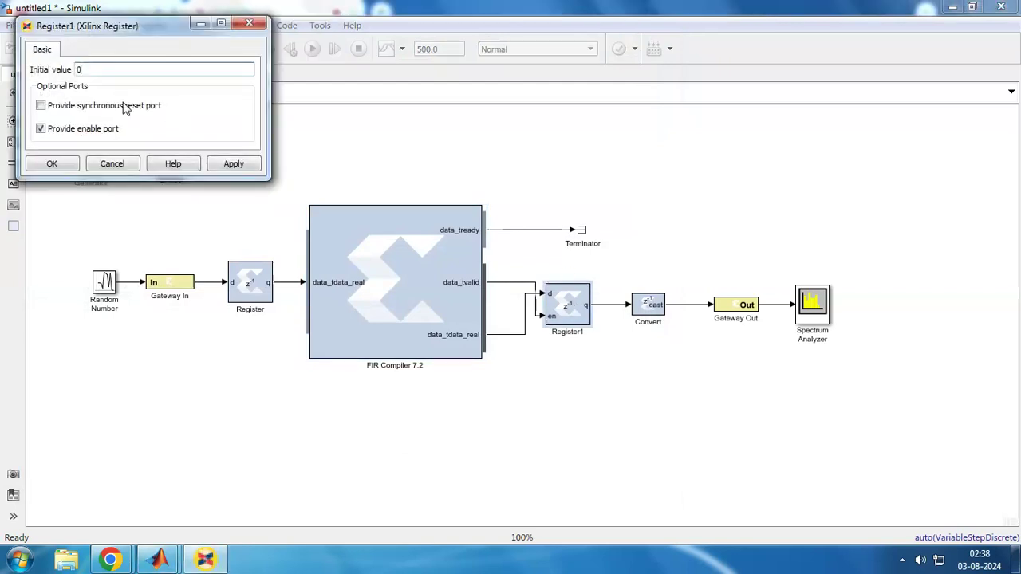
click(41, 163)
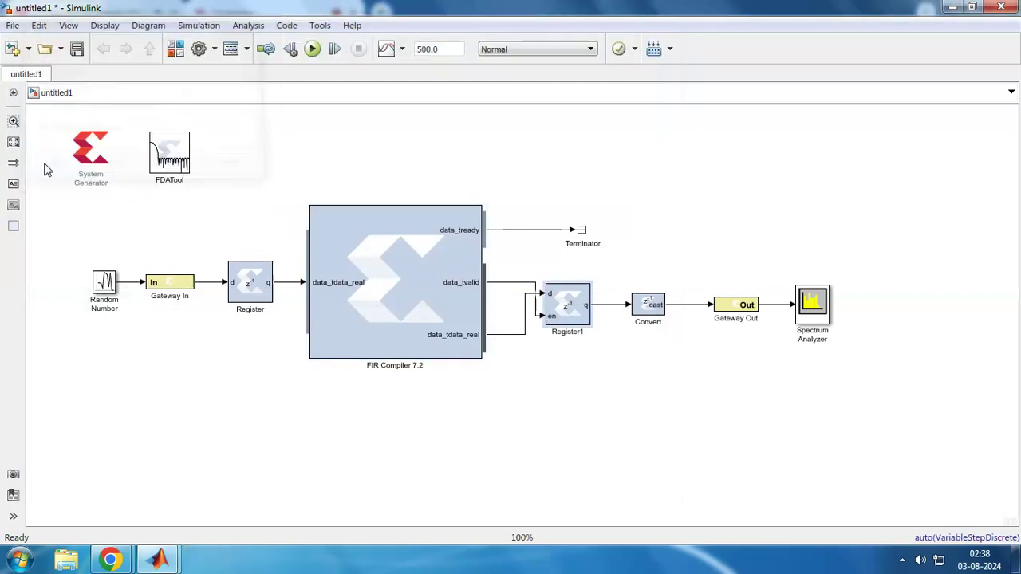
click(595, 234)
click(659, 312)
double_click(653, 312)
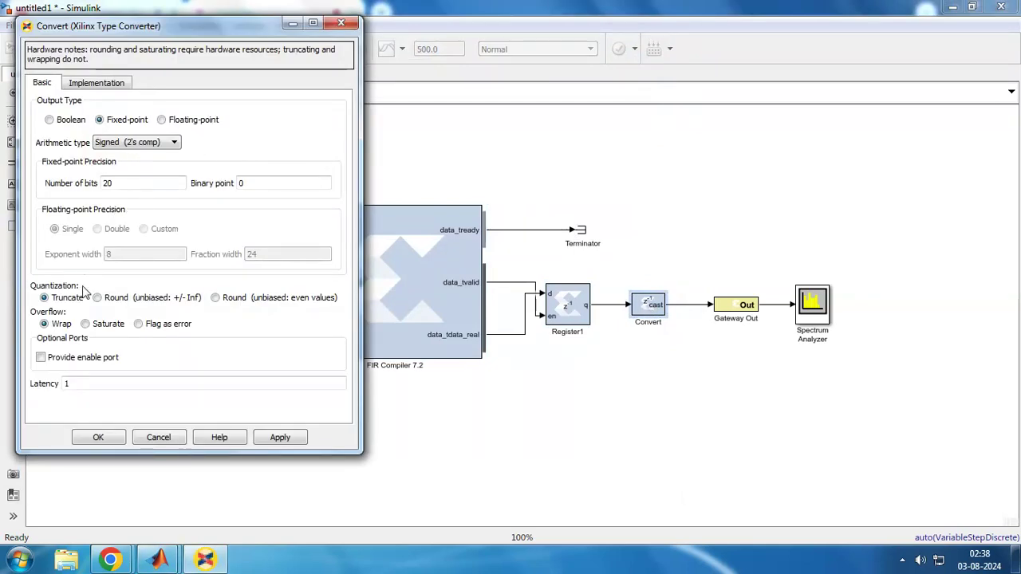
click(113, 441)
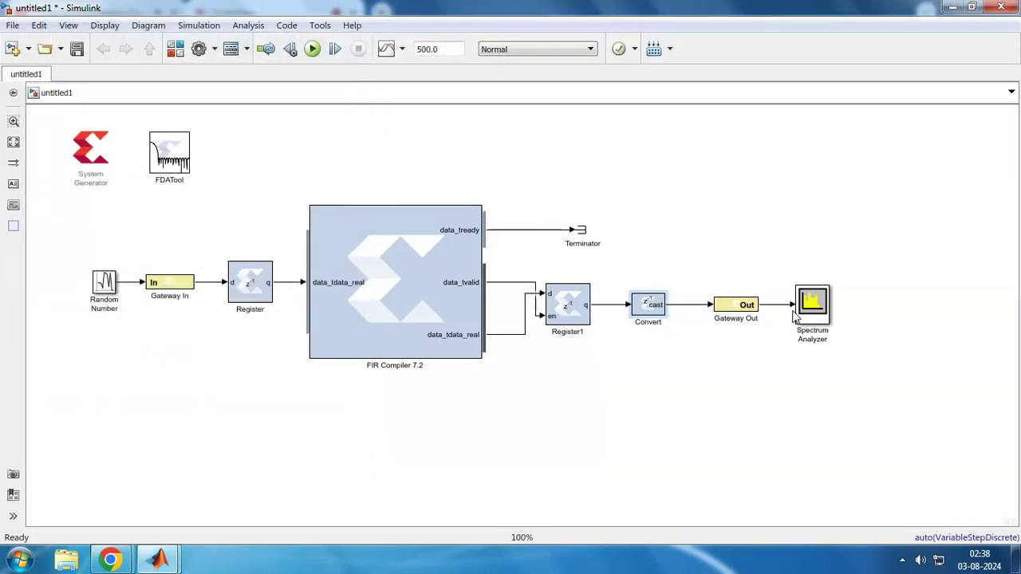
Open the Spectrum Analyzer display and position its window beside the model.
double_click(824, 315)
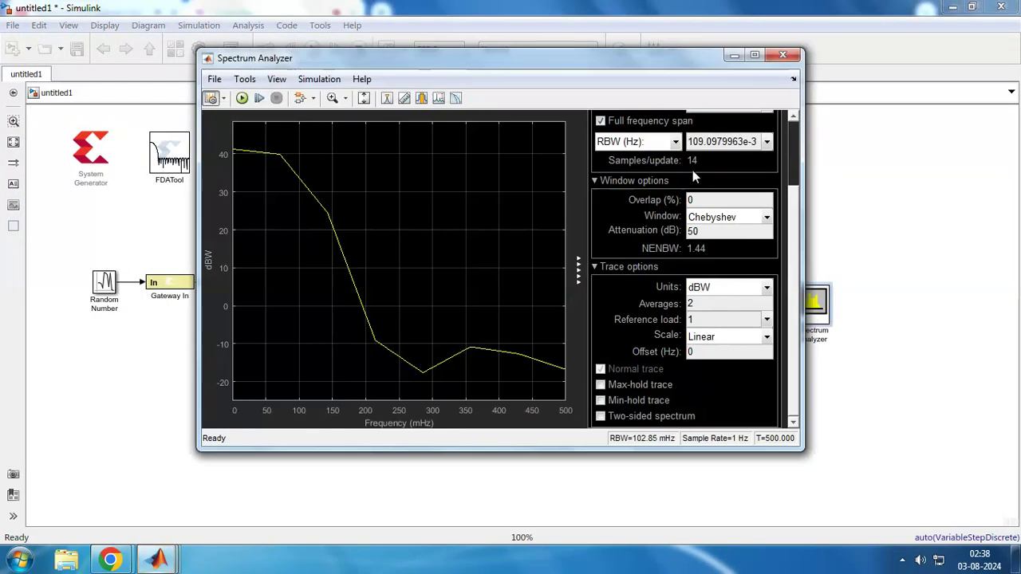
drag(635, 63, 480, 67)
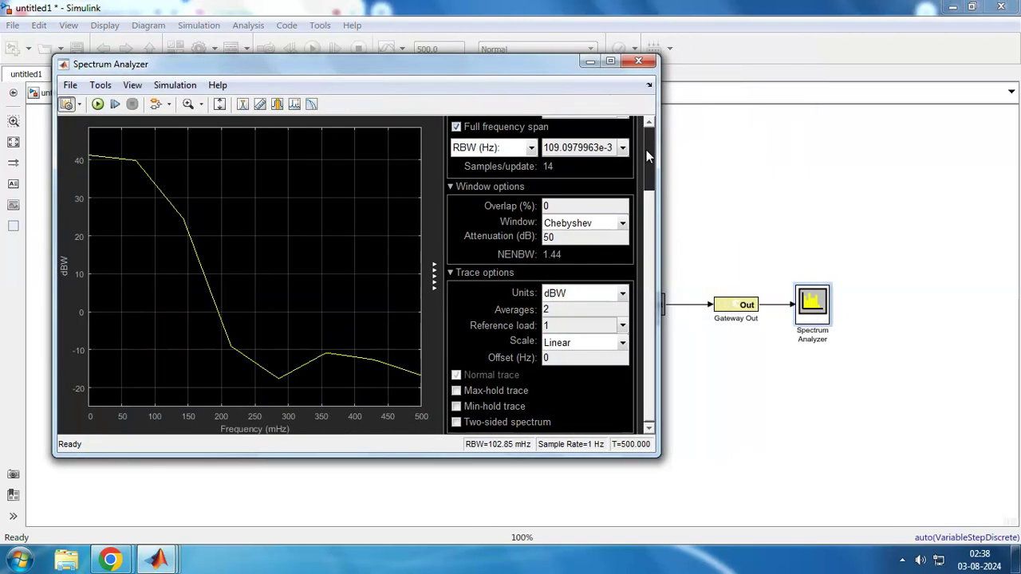
scroll(646, 150, up, 3)
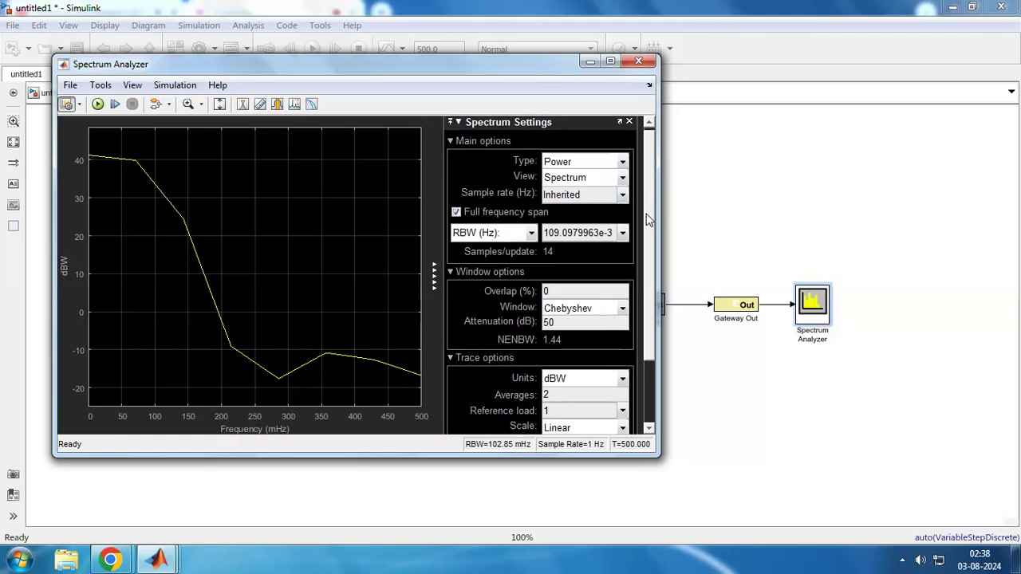
drag(645, 216, 648, 311)
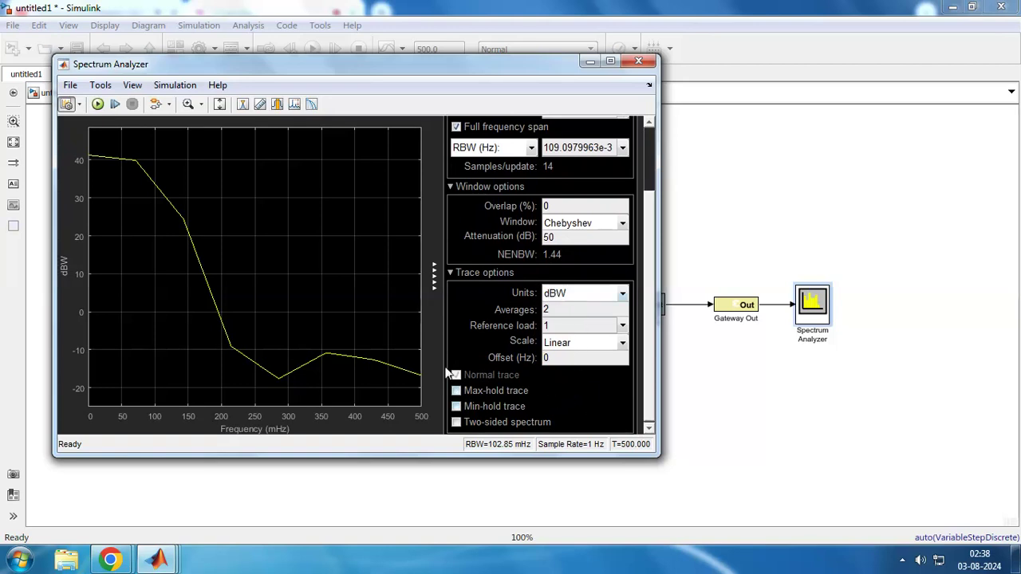
drag(238, 70, 295, 67)
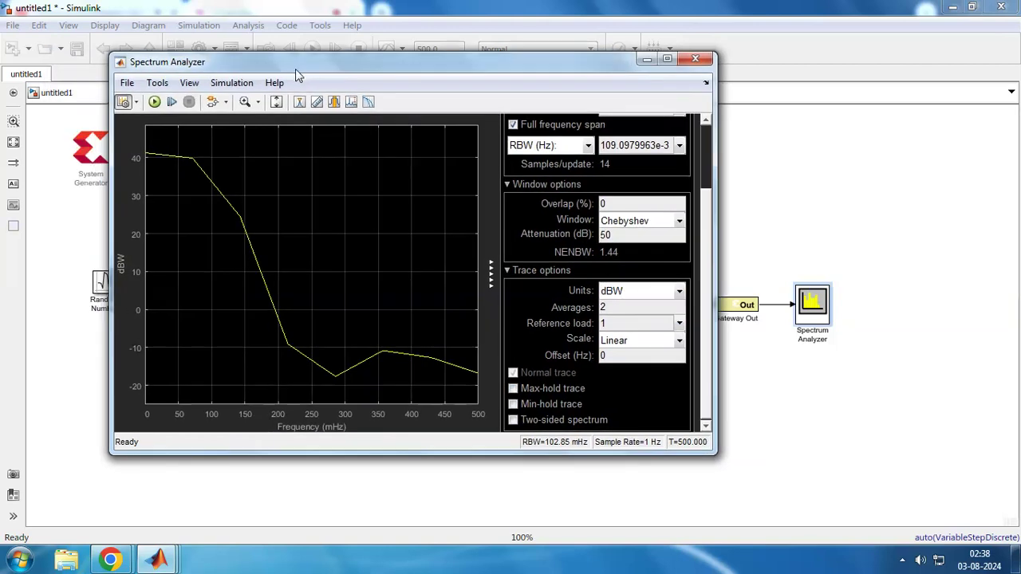
Run the simulation, enlarge the analyzer to inspect the low-pass roll-off, then minimize it.
click(154, 102)
drag(715, 456, 973, 527)
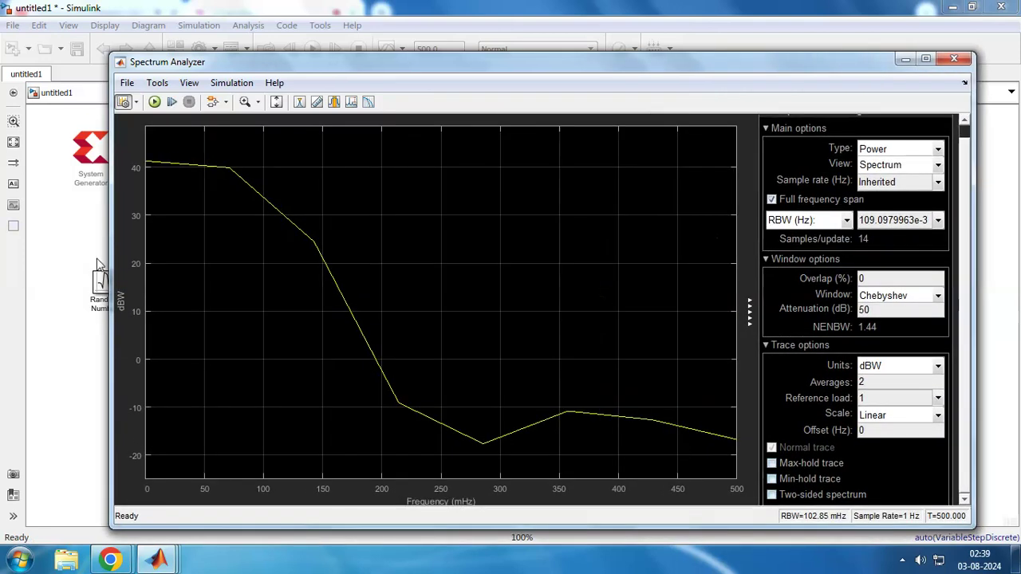
drag(111, 279, 175, 275)
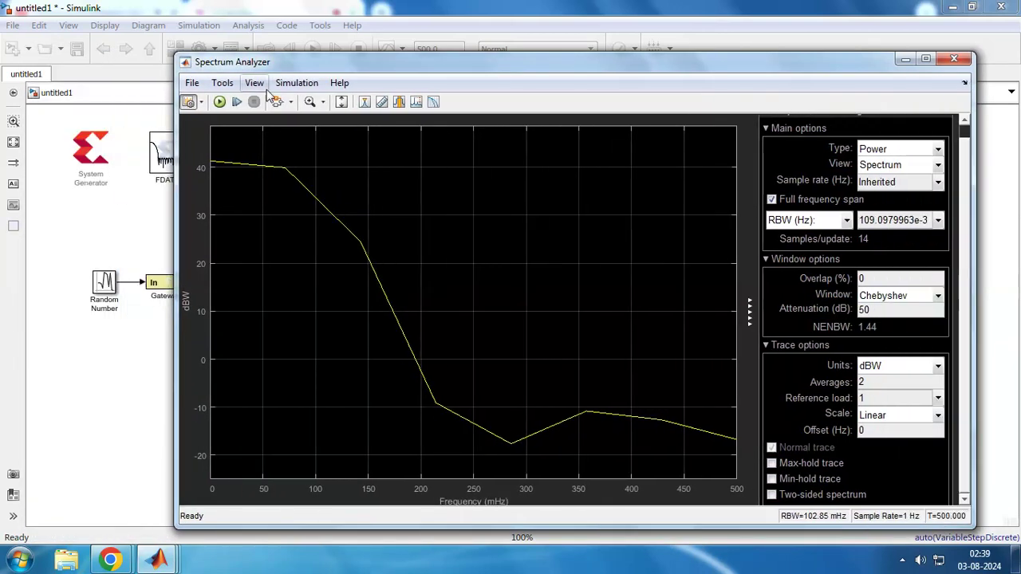
click(905, 59)
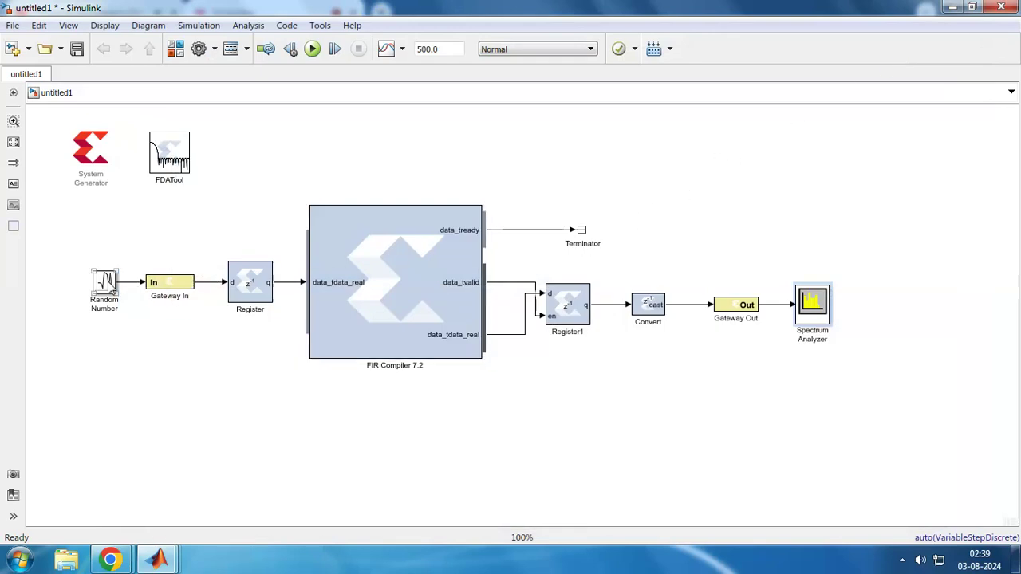
double_click(170, 154)
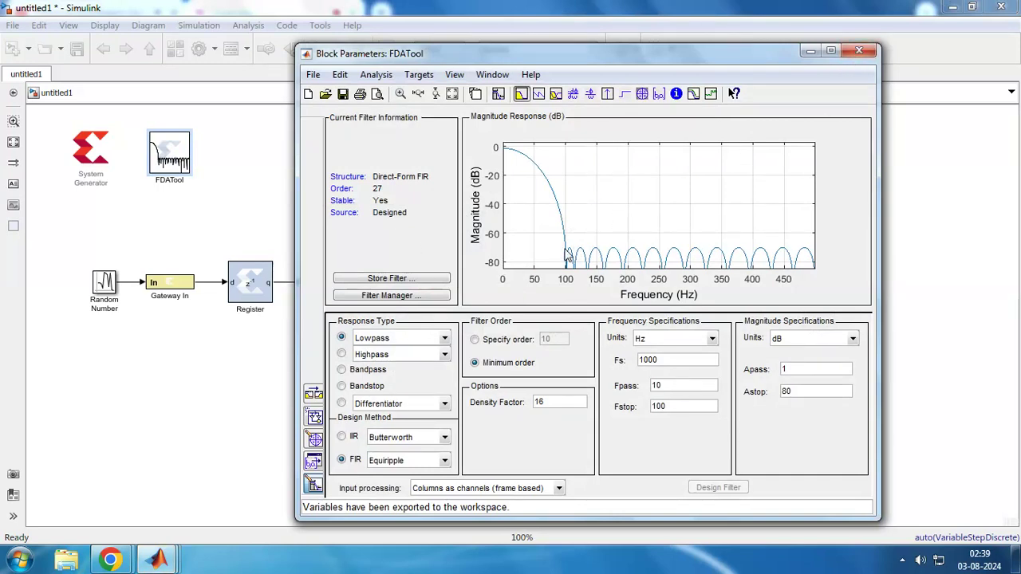
click(857, 54)
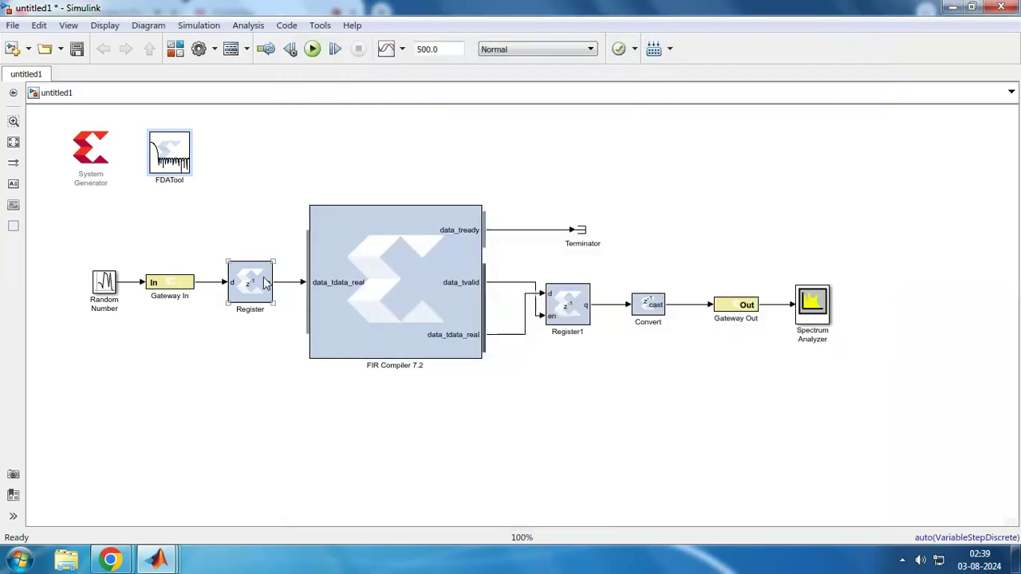
click(413, 264)
double_click(413, 263)
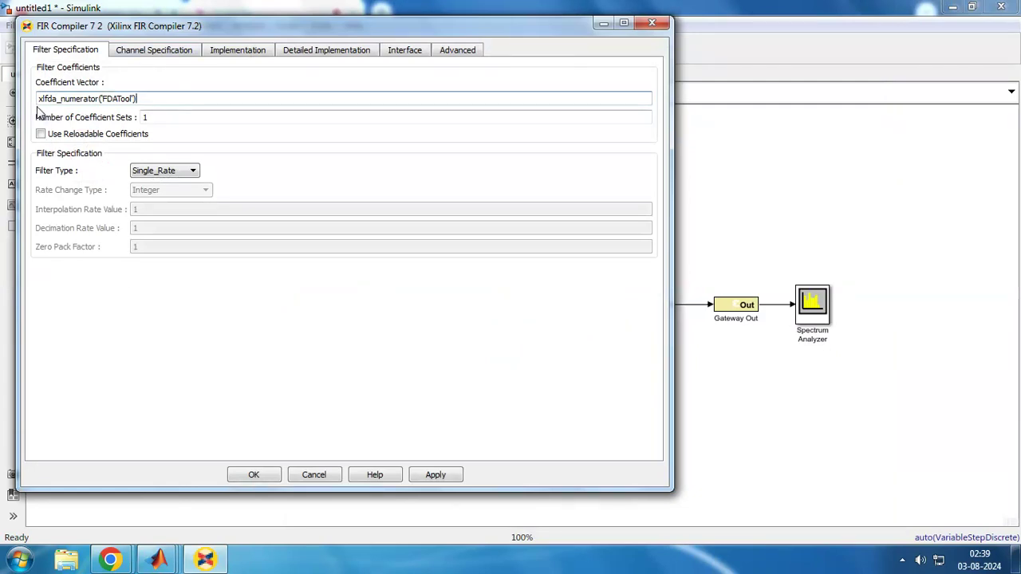
click(652, 25)
mouse_move(109, 545)
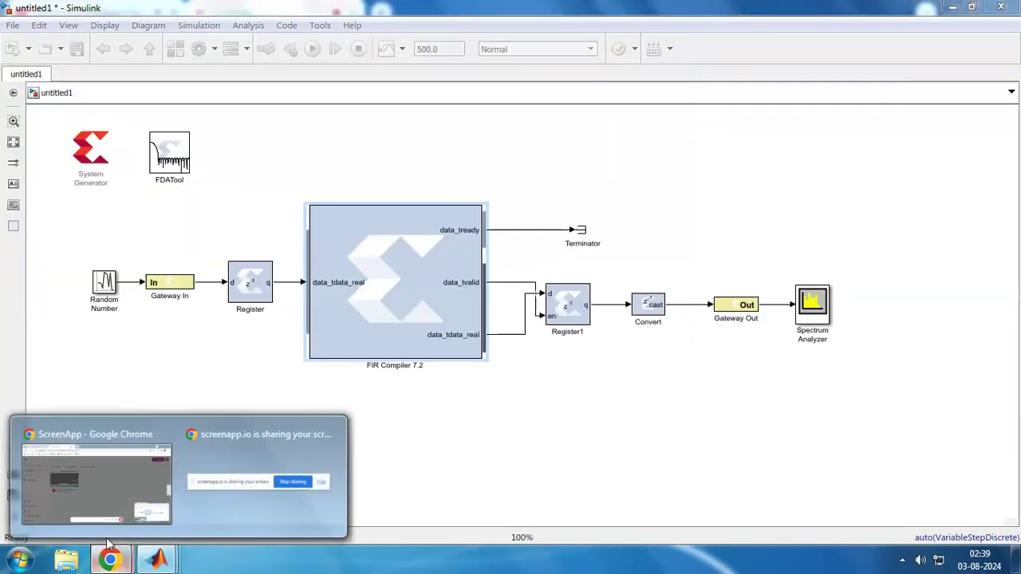
click(102, 482)
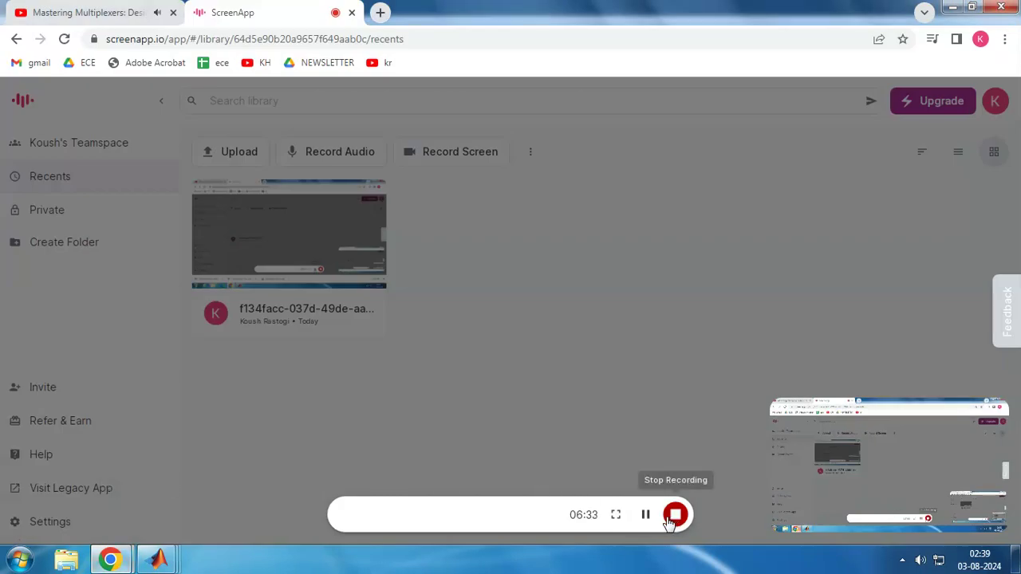